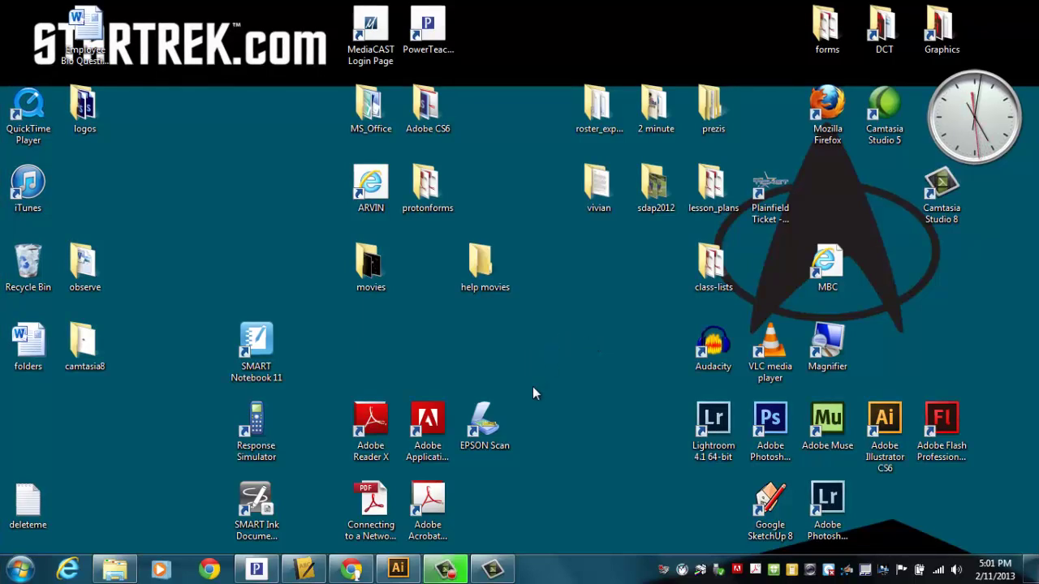
Bring ice cream demo.ai forward and cycle through zoom in, fit artboard and actual size.
{"action": "left_click", "coordinate": [395, 566]}
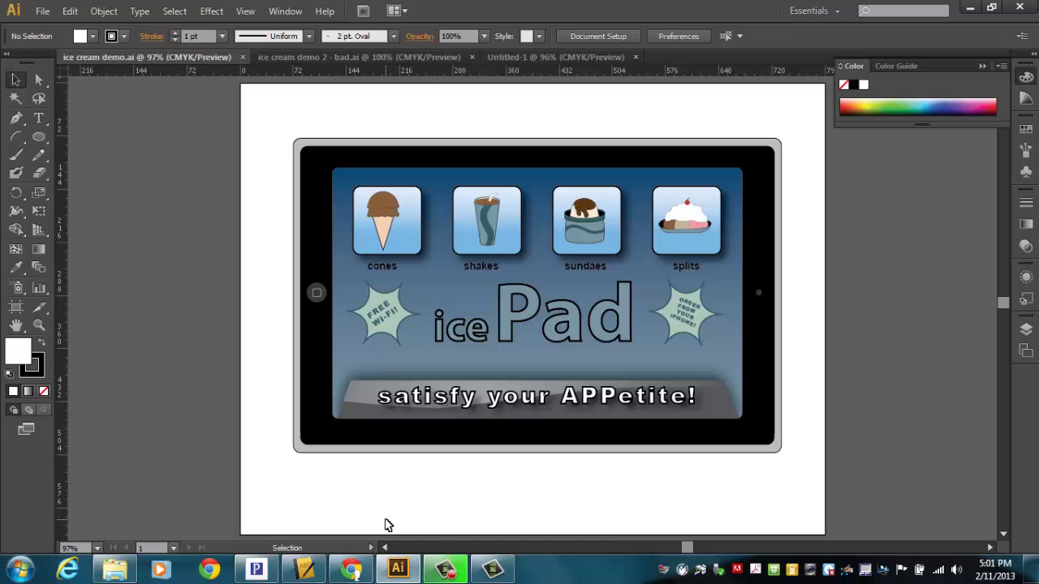
{"action": "key", "text": "ctrl+plus"}
{"action": "key", "text": "ctrl+plus"}
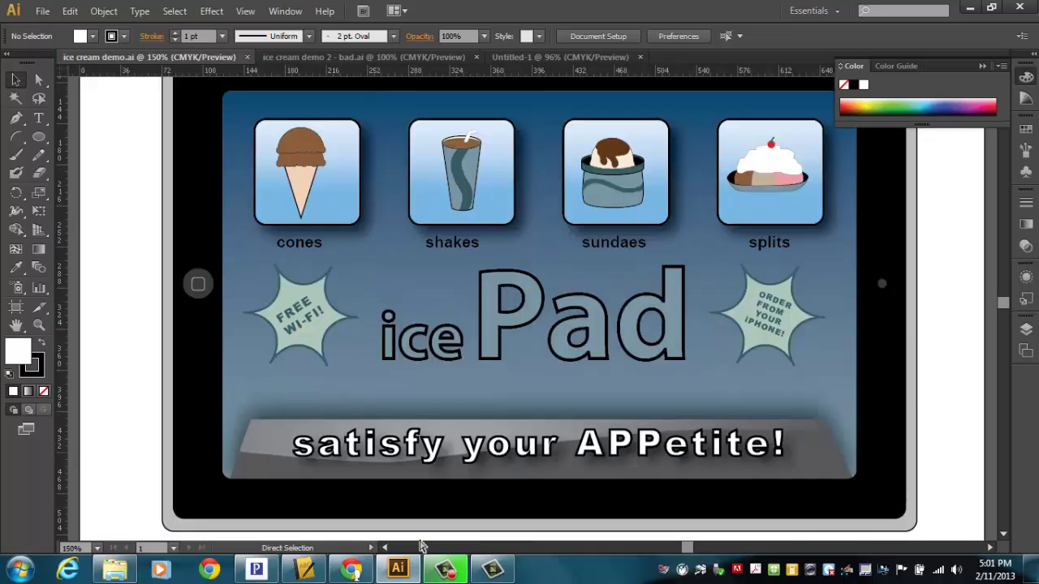
{"action": "key", "text": "ctrl+0"}
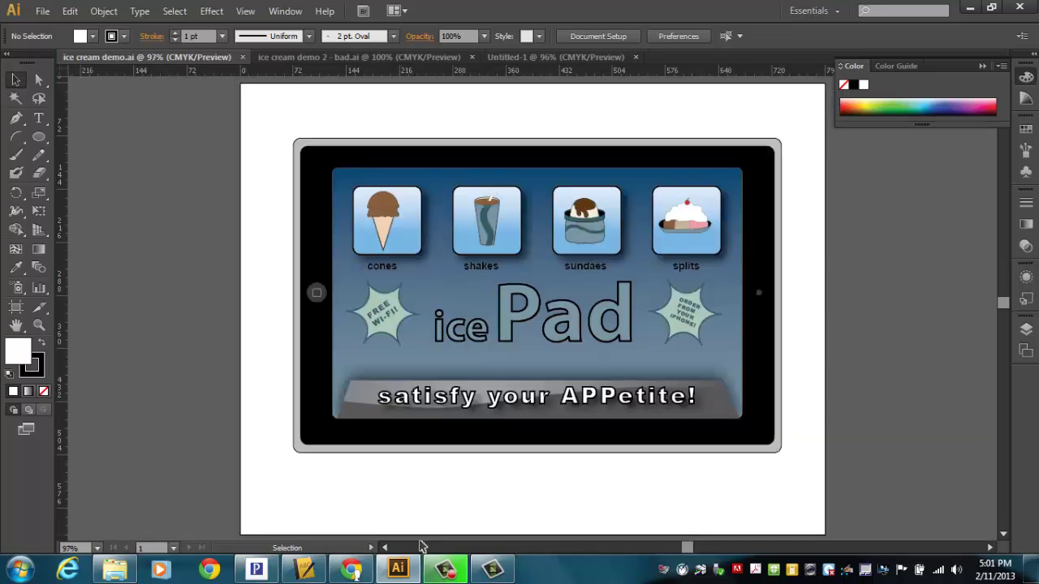
{"action": "key", "text": "ctrl+1"}
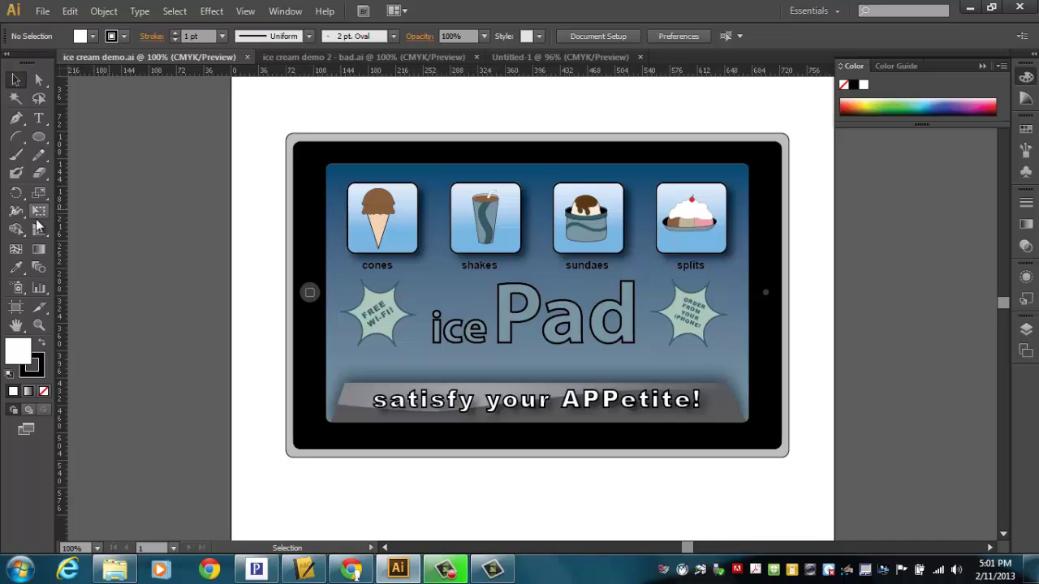
Zoom into the tablet artwork area and collapse the Color panel.
{"action": "left_click", "coordinate": [38, 325]}
{"action": "left_click_drag", "start_coordinate": [261, 112], "coordinate": [819, 492]}
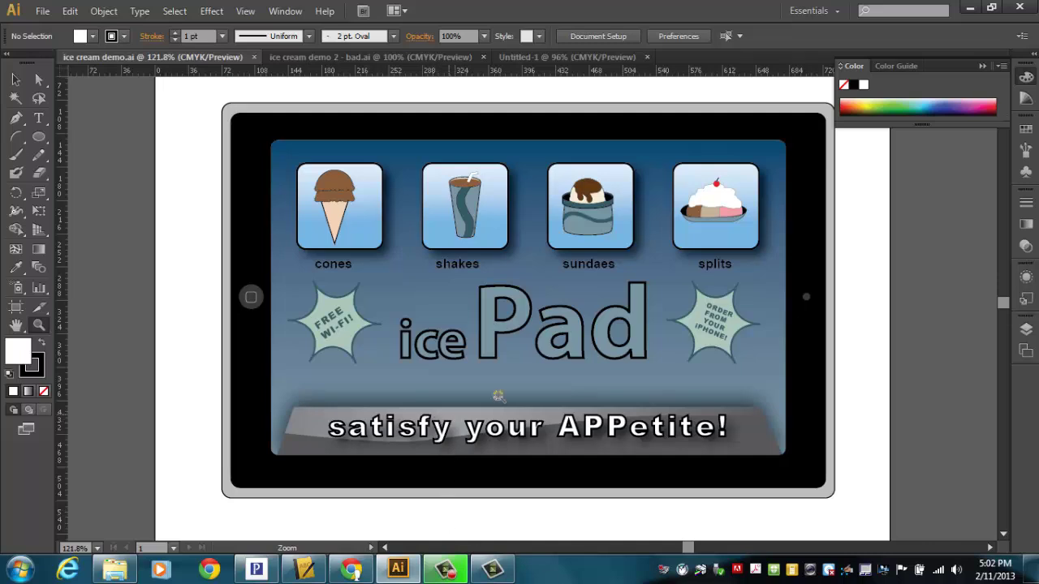
{"action": "left_click", "coordinate": [983, 67]}
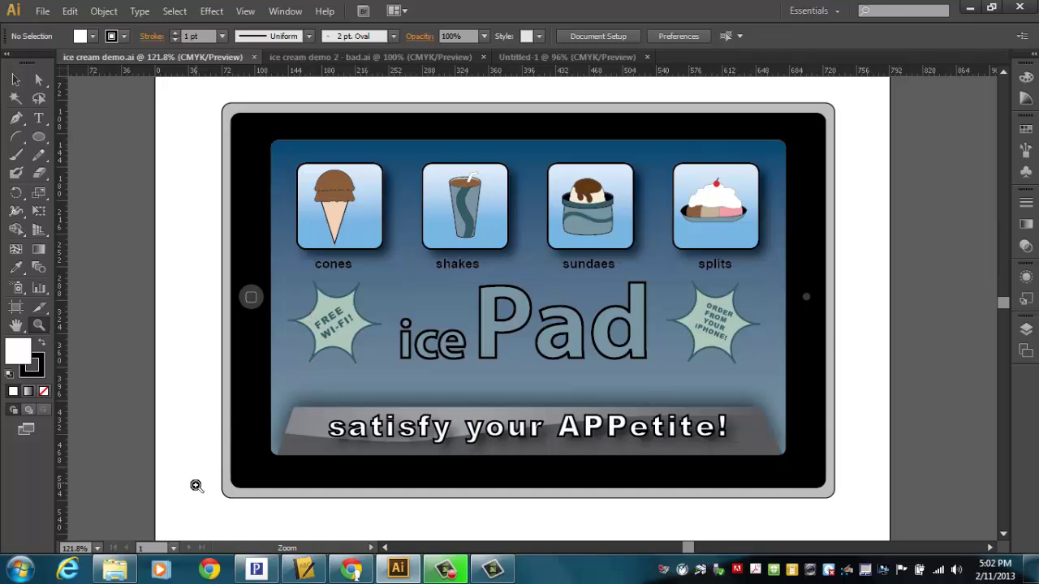
Browse Courses (L:) to session 009-010_Ice Cream and open the Ice Cream Project Guide PDF.
{"action": "left_click", "coordinate": [20, 569]}
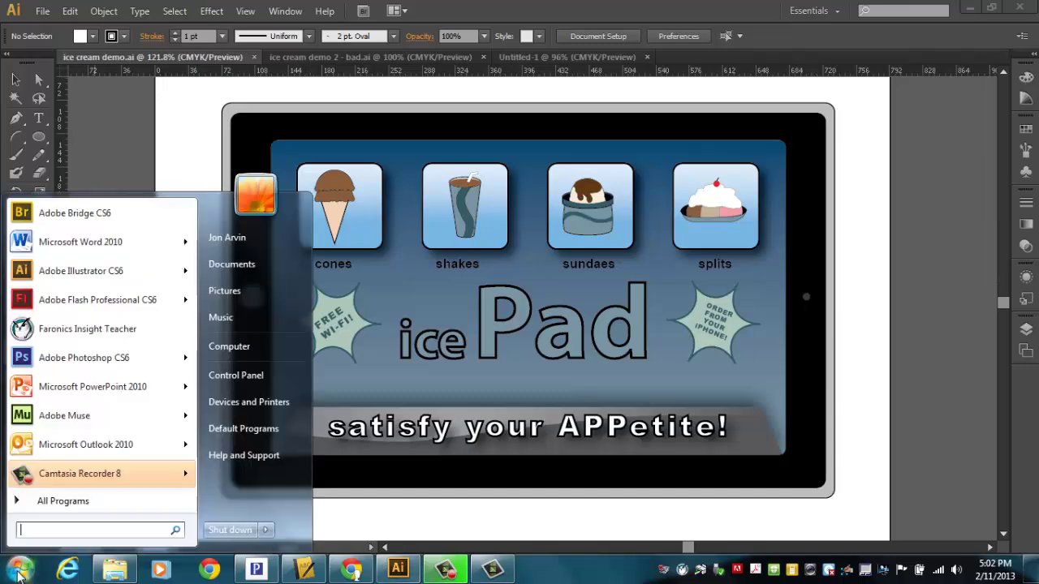
{"action": "left_click", "coordinate": [211, 347]}
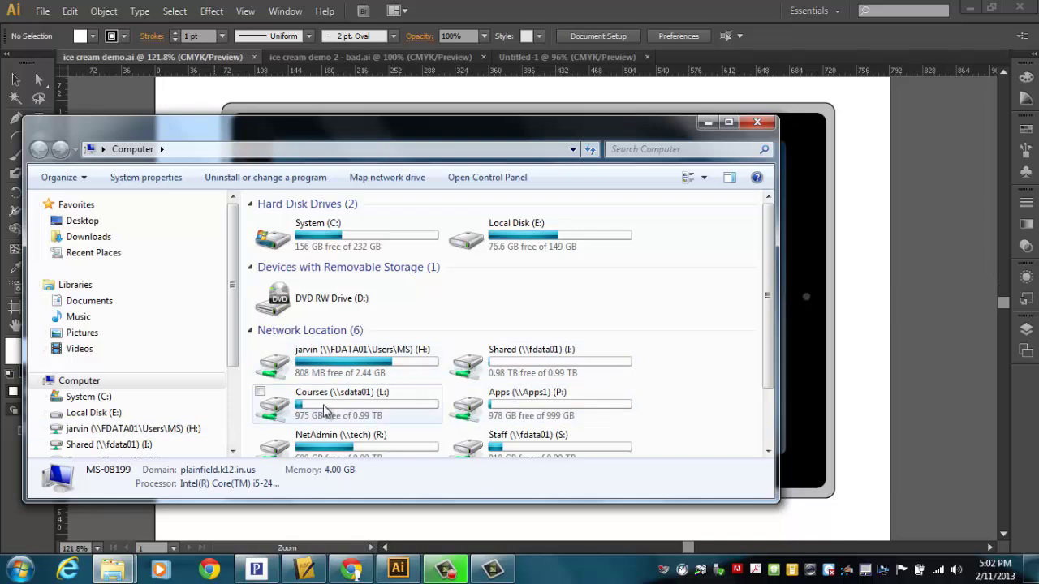
{"action": "double_click", "coordinate": [323, 405]}
{"action": "double_click", "coordinate": [339, 226]}
{"action": "double_click", "coordinate": [339, 223]}
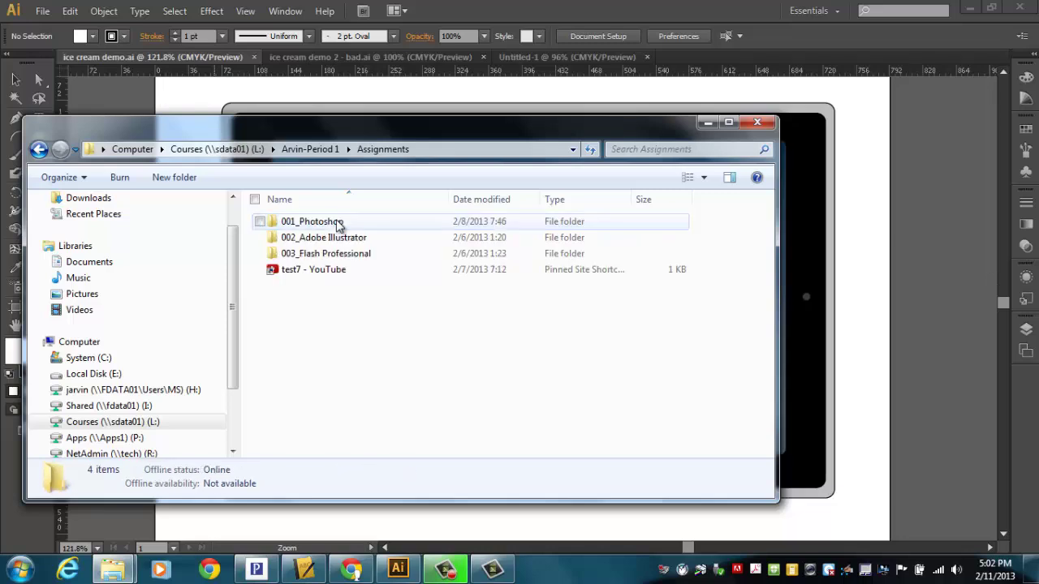
{"action": "double_click", "coordinate": [338, 237]}
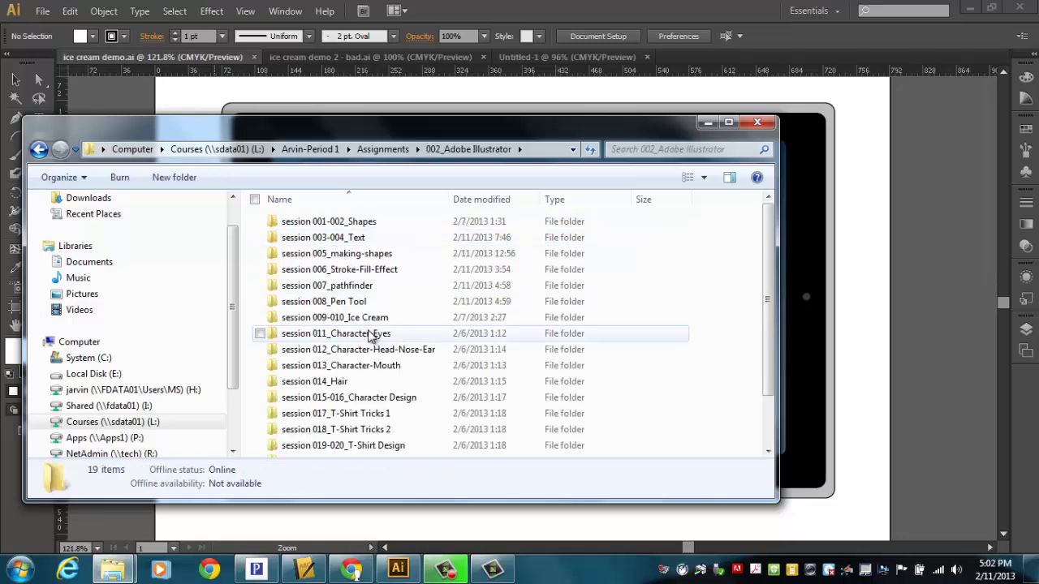
{"action": "left_click", "coordinate": [339, 318]}
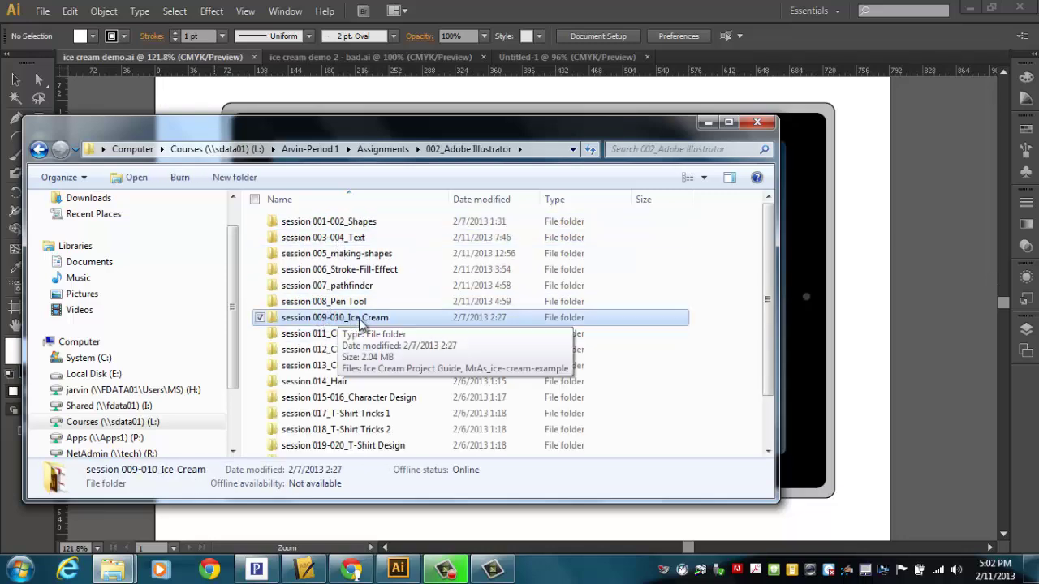
{"action": "double_click", "coordinate": [360, 321]}
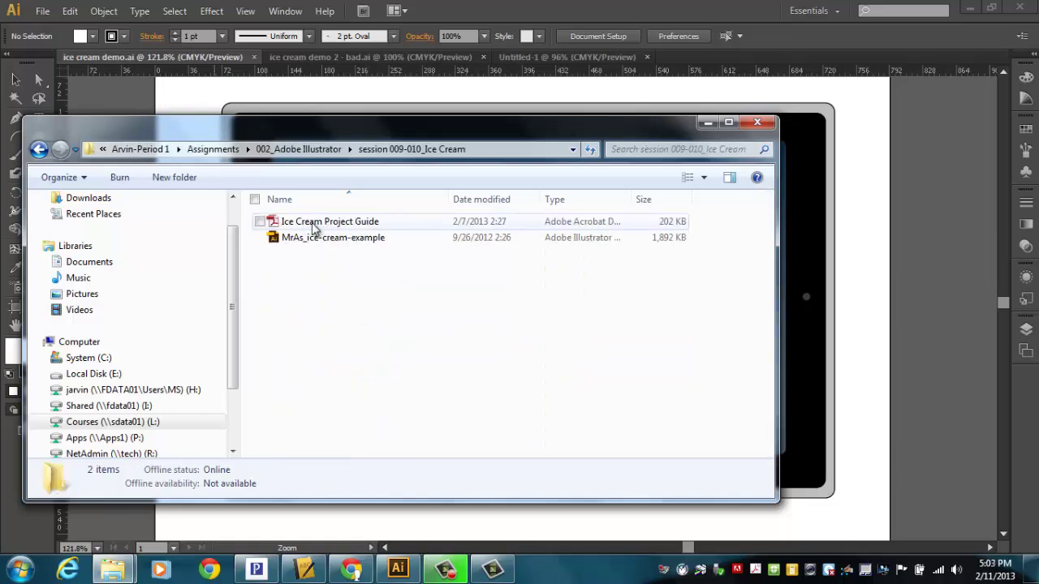
{"action": "double_click", "coordinate": [333, 230]}
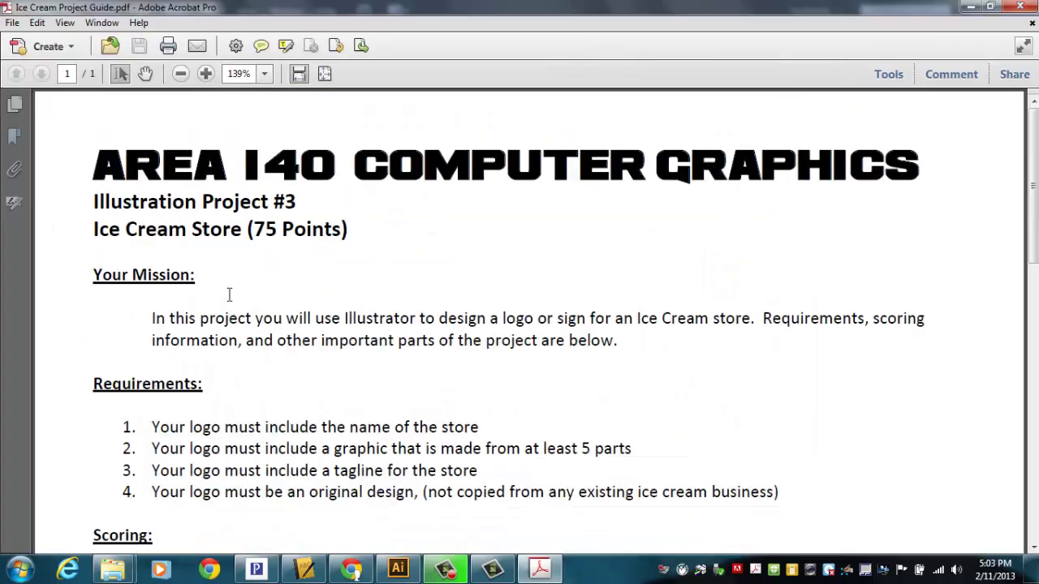
Highlight the 75 points value and the logo-or-sign mission phrase in the guide.
{"action": "left_click_drag", "start_coordinate": [255, 229], "coordinate": [284, 232]}
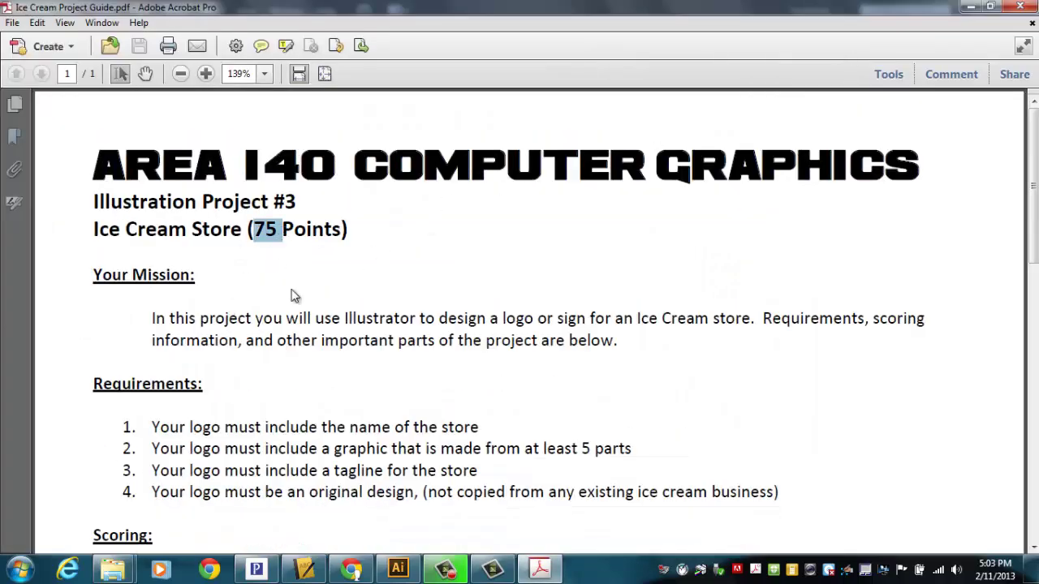
{"action": "scroll", "coordinate": [295, 297], "scroll_direction": "down", "scroll_amount": 1}
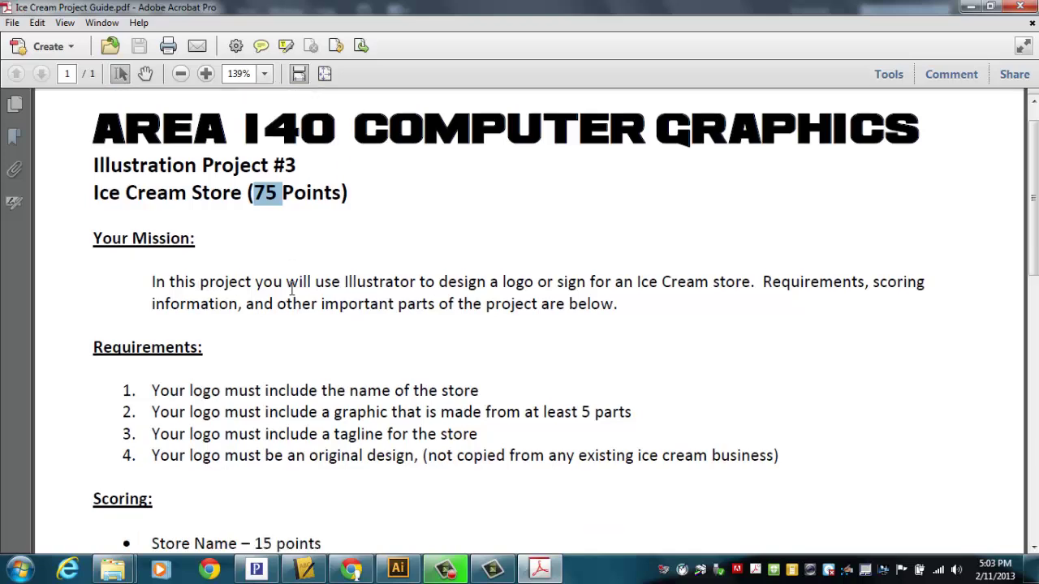
{"action": "scroll", "coordinate": [294, 292], "scroll_direction": "down", "scroll_amount": 1}
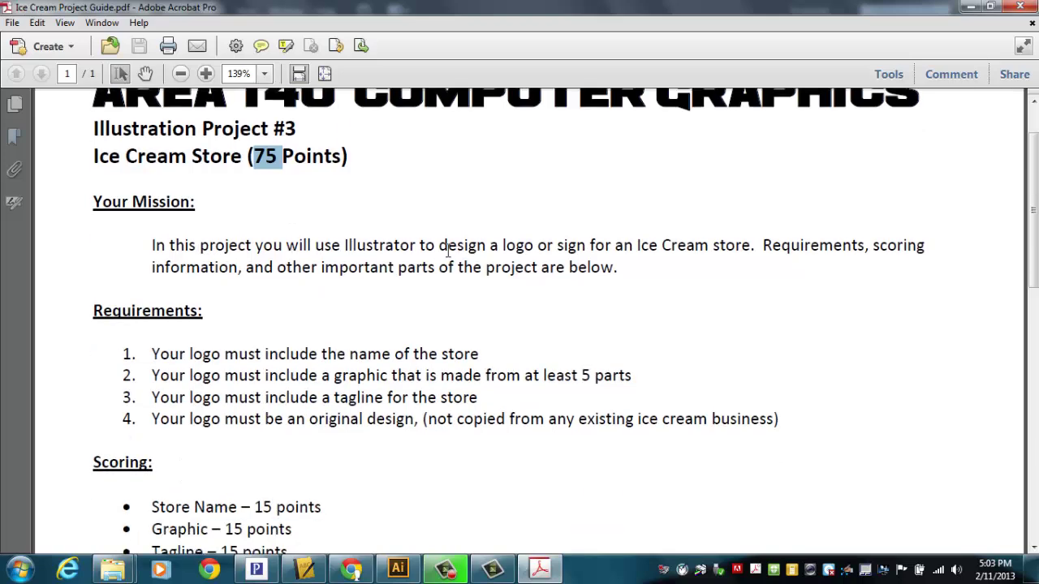
{"action": "left_click_drag", "start_coordinate": [439, 245], "coordinate": [747, 245]}
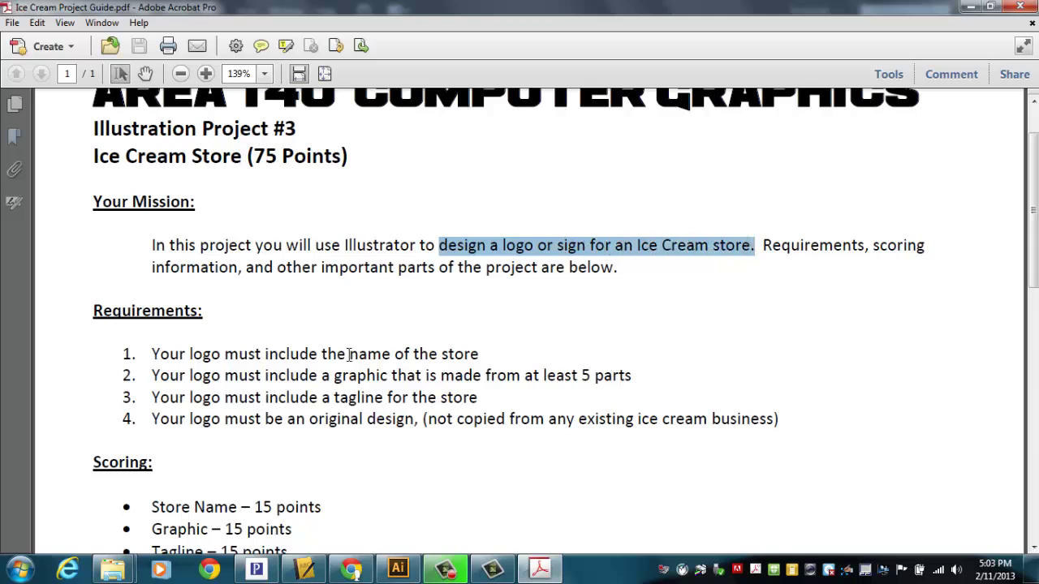
Highlight the requirements: store name, five-part graphic, tagline and original design, then return to Illustrator.
{"action": "scroll", "coordinate": [340, 366], "scroll_direction": "down", "scroll_amount": 2}
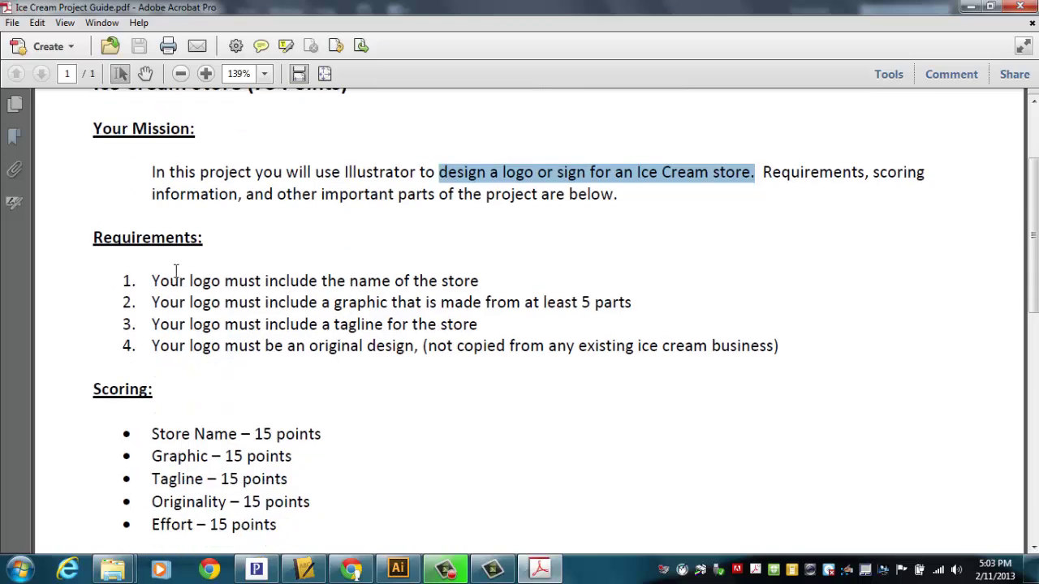
{"action": "left_click_drag", "start_coordinate": [346, 281], "coordinate": [482, 284]}
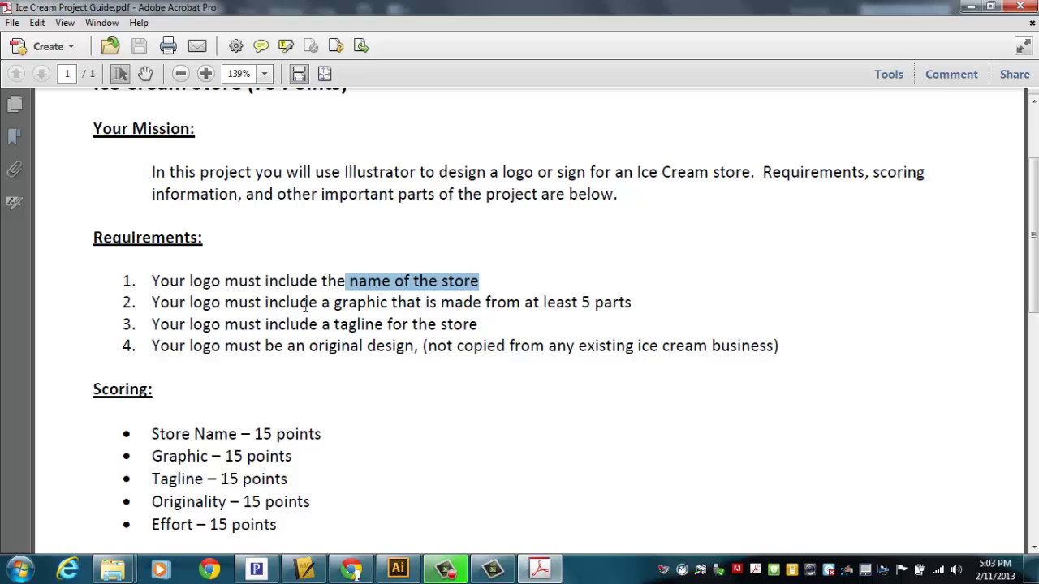
{"action": "left_click_drag", "start_coordinate": [305, 307], "coordinate": [638, 299]}
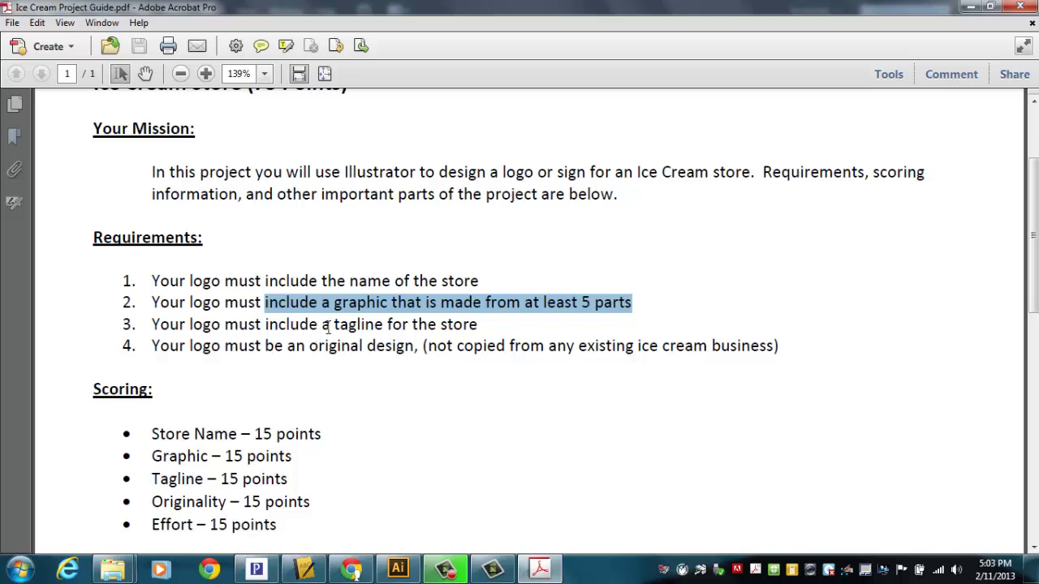
{"action": "left_click_drag", "start_coordinate": [329, 324], "coordinate": [387, 323]}
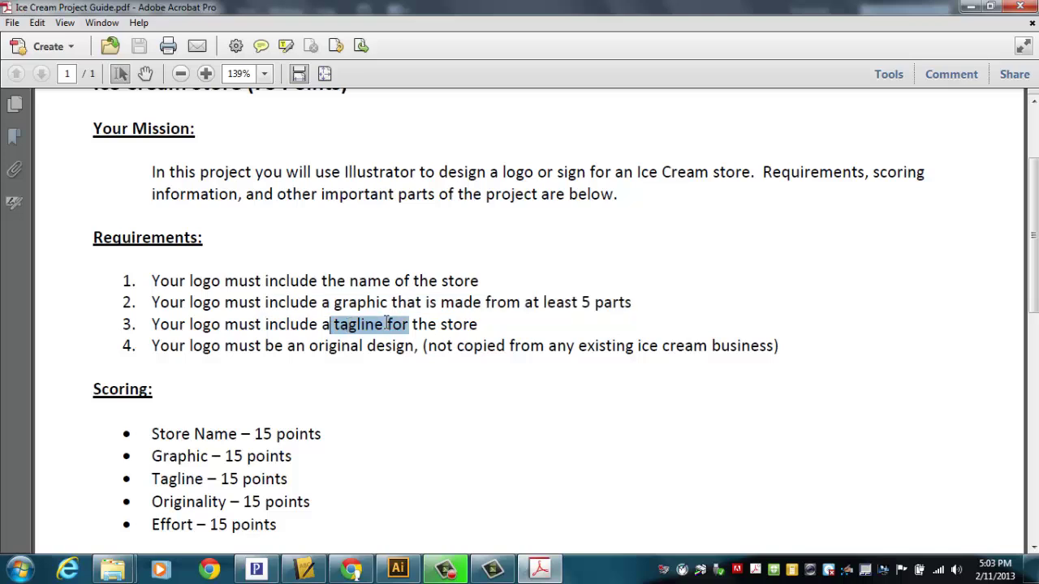
{"action": "left_click", "coordinate": [347, 335]}
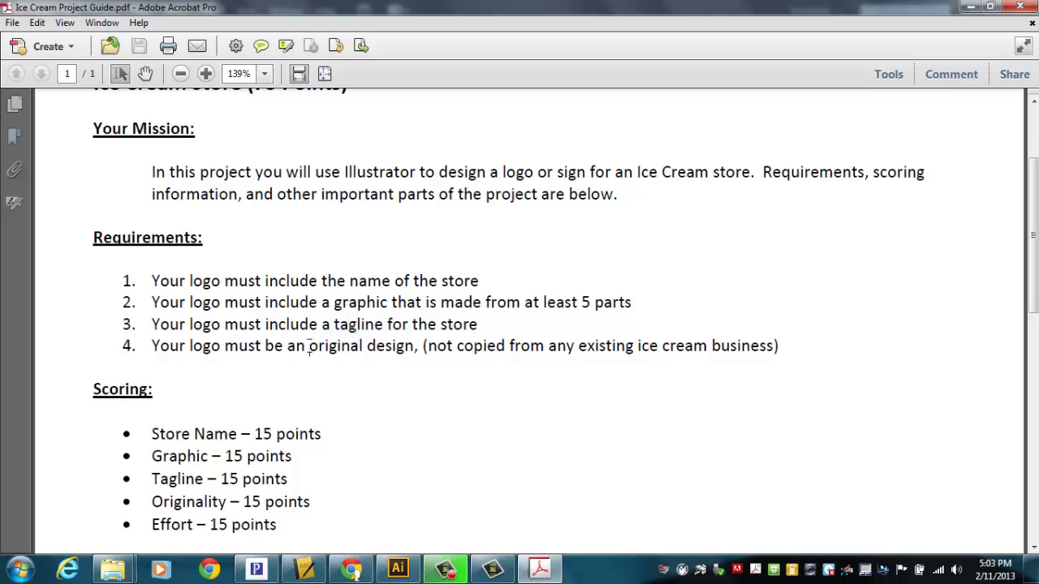
{"action": "left_click_drag", "start_coordinate": [308, 348], "coordinate": [409, 359]}
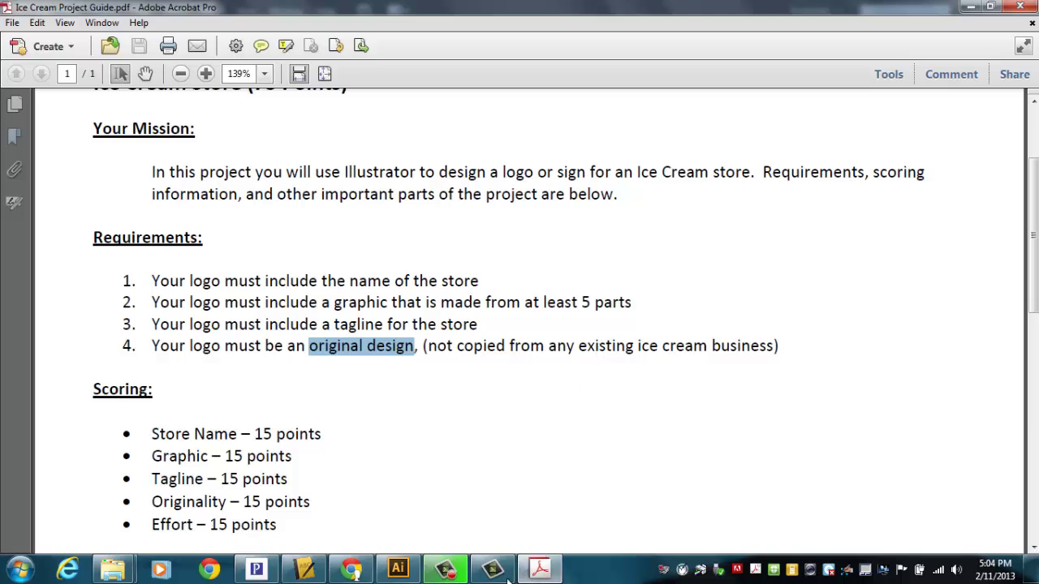
{"action": "left_click", "coordinate": [398, 569]}
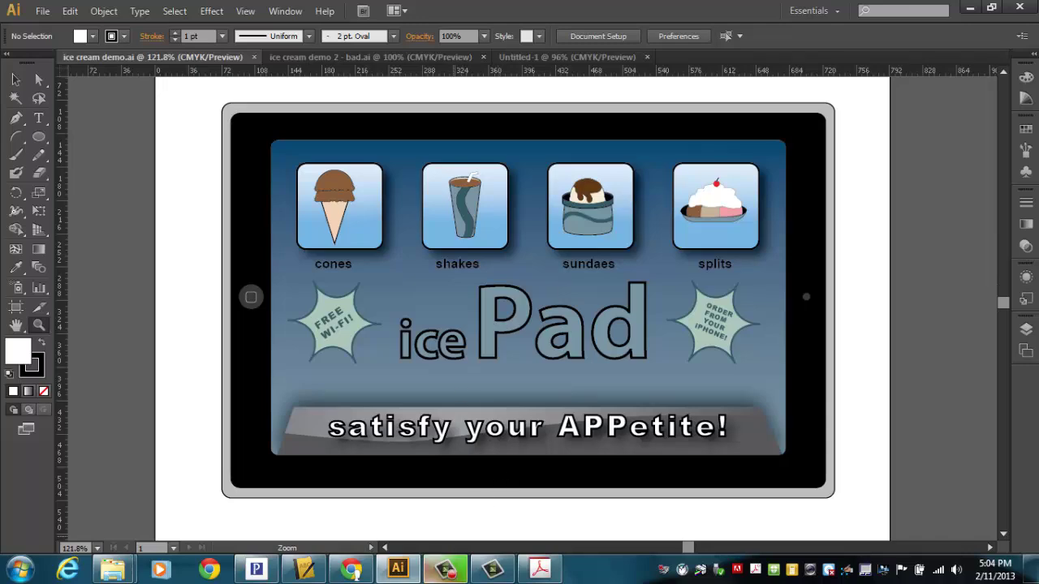
Mark the scoring lines: Store Name, Graphic, Tagline, Originality, Effort at 15 points, 75 total.
{"action": "left_click", "coordinate": [539, 568]}
{"action": "scroll", "coordinate": [413, 387], "scroll_direction": "down", "scroll_amount": 3}
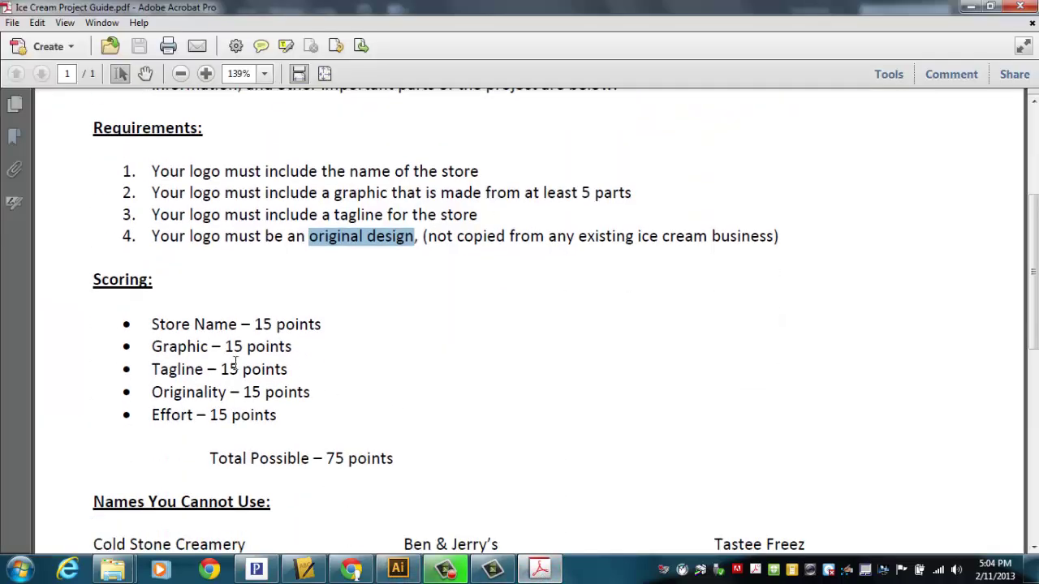
{"action": "left_click_drag", "start_coordinate": [152, 325], "coordinate": [311, 336]}
{"action": "left_click_drag", "start_coordinate": [151, 346], "coordinate": [297, 346]}
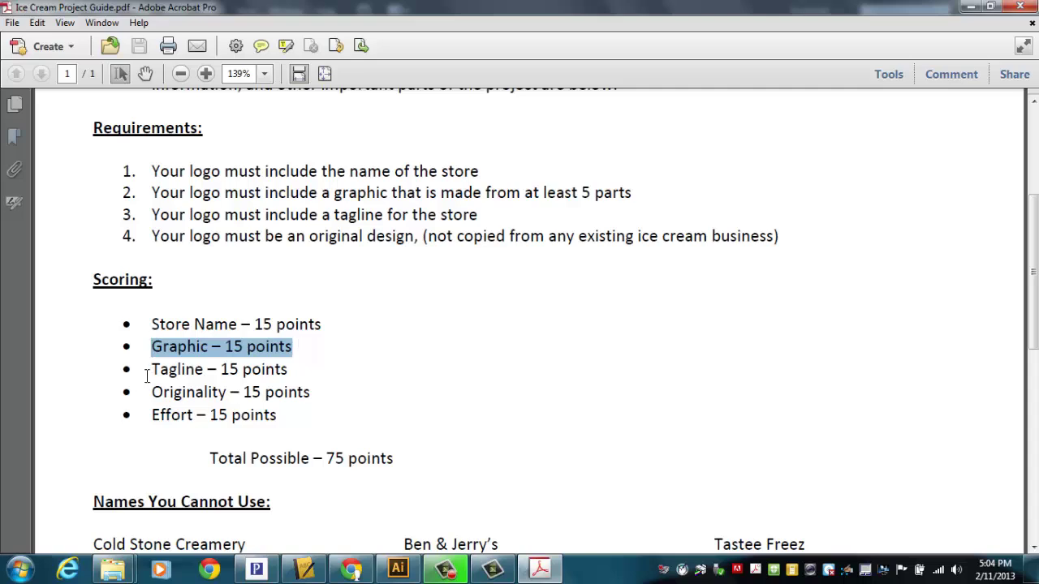
{"action": "left_click_drag", "start_coordinate": [150, 370], "coordinate": [291, 375]}
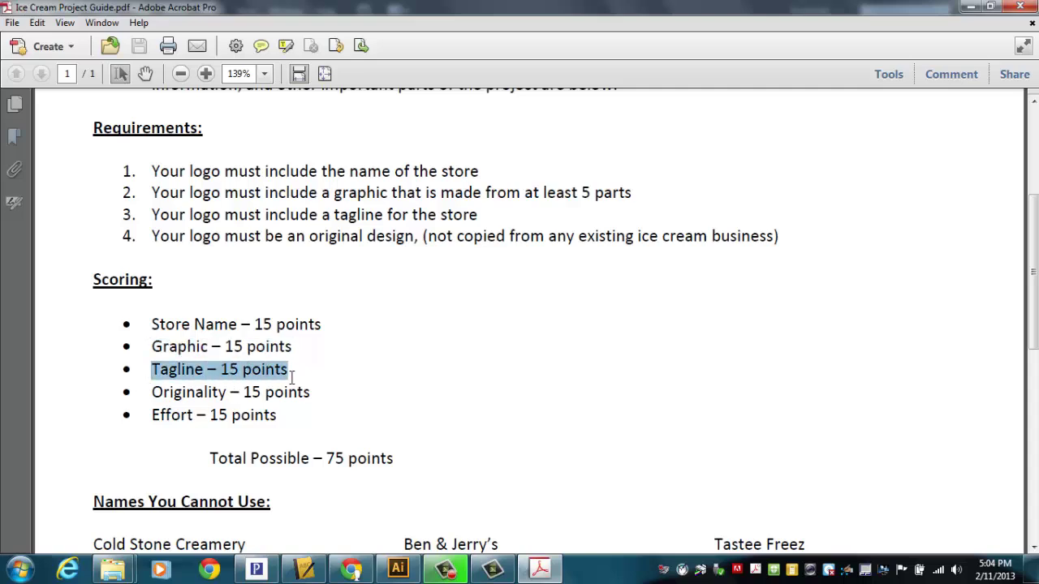
{"action": "left_click_drag", "start_coordinate": [151, 393], "coordinate": [329, 403]}
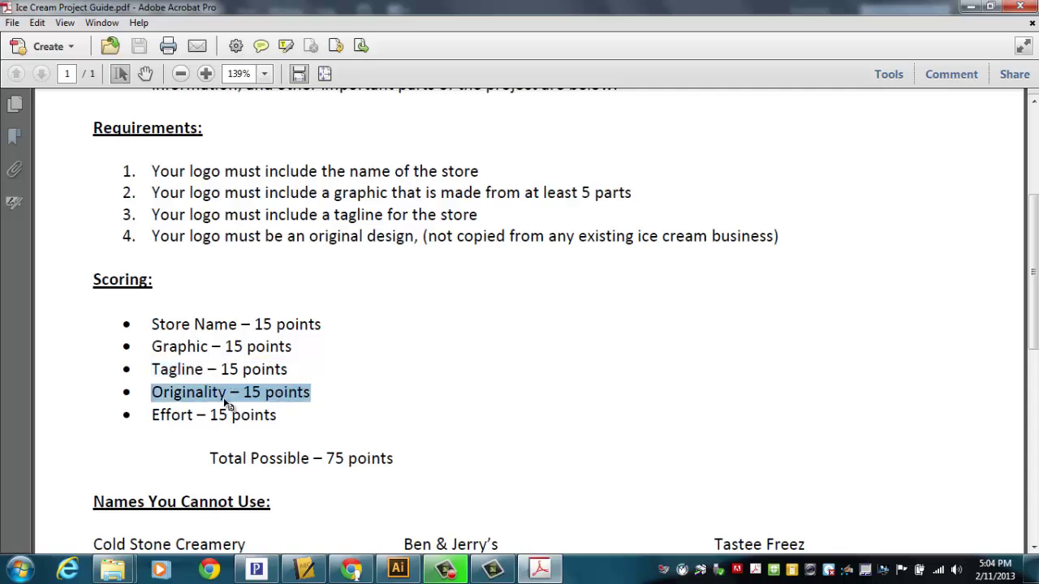
{"action": "left_click_drag", "start_coordinate": [153, 415], "coordinate": [286, 419]}
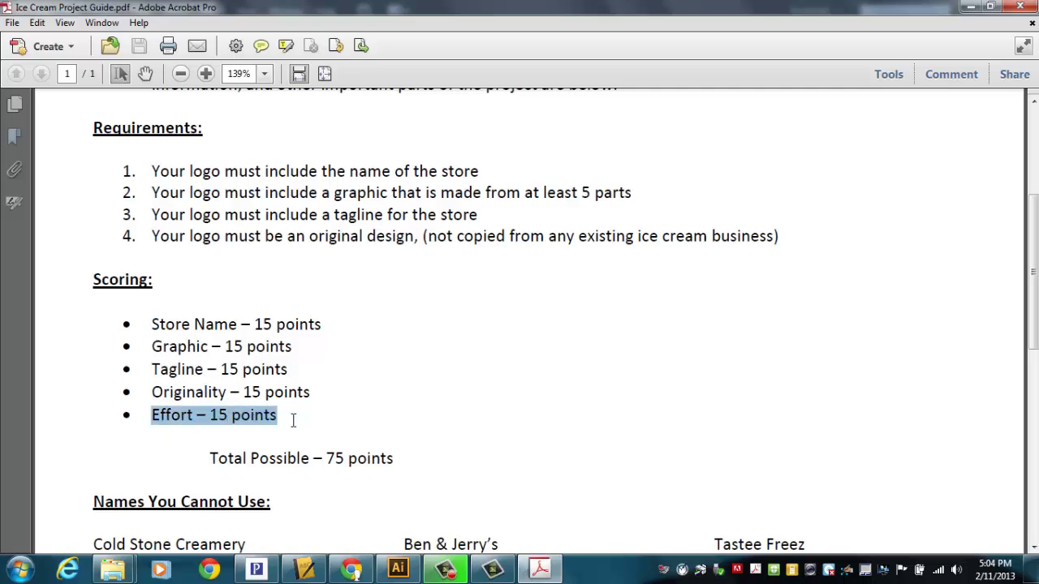
{"action": "double_click", "coordinate": [330, 460]}
Mark the tool arsenal: Type Tool, Shapes and Pathfinder, Strokes/Fills/Effects, Pen Tool, Download Fonts.
{"action": "scroll", "coordinate": [328, 471], "scroll_direction": "down", "scroll_amount": 7}
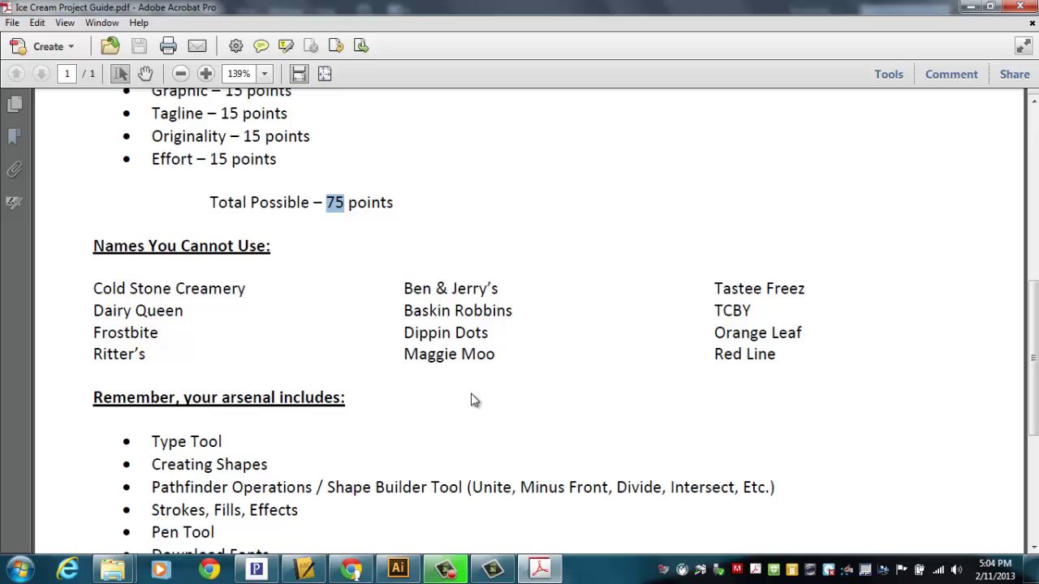
{"action": "scroll", "coordinate": [475, 400], "scroll_direction": "down", "scroll_amount": 3}
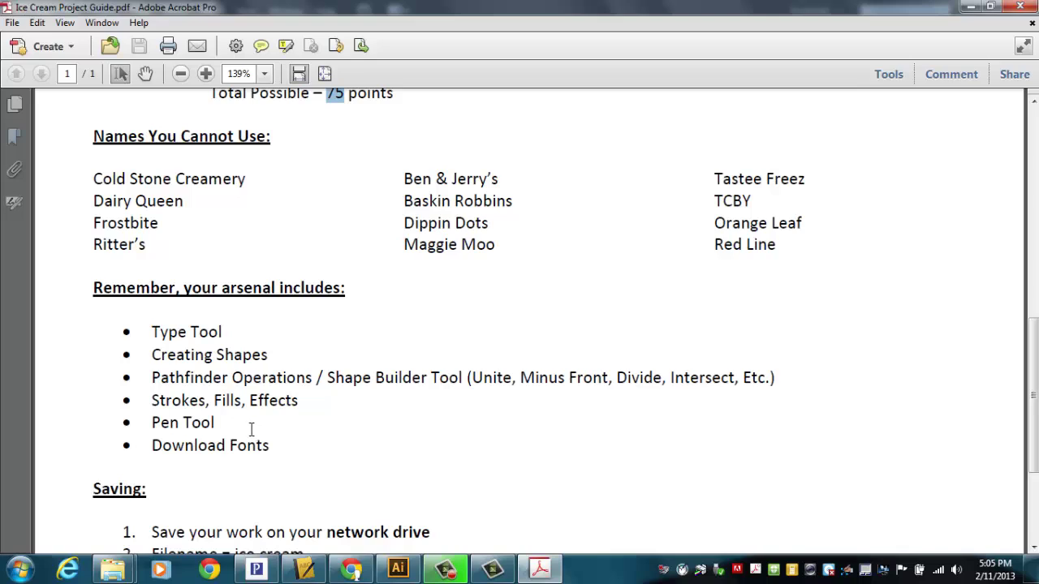
{"action": "left_click_drag", "start_coordinate": [154, 332], "coordinate": [244, 332]}
{"action": "left_click_drag", "start_coordinate": [173, 358], "coordinate": [285, 360]}
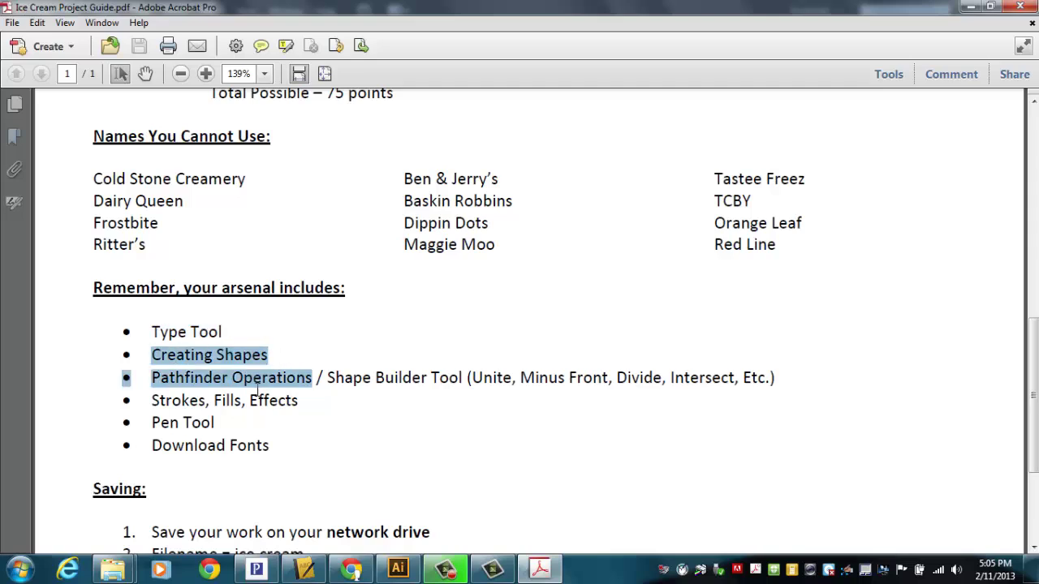
{"action": "left_click", "coordinate": [173, 404]}
{"action": "left_click_drag", "start_coordinate": [169, 398], "coordinate": [288, 390]}
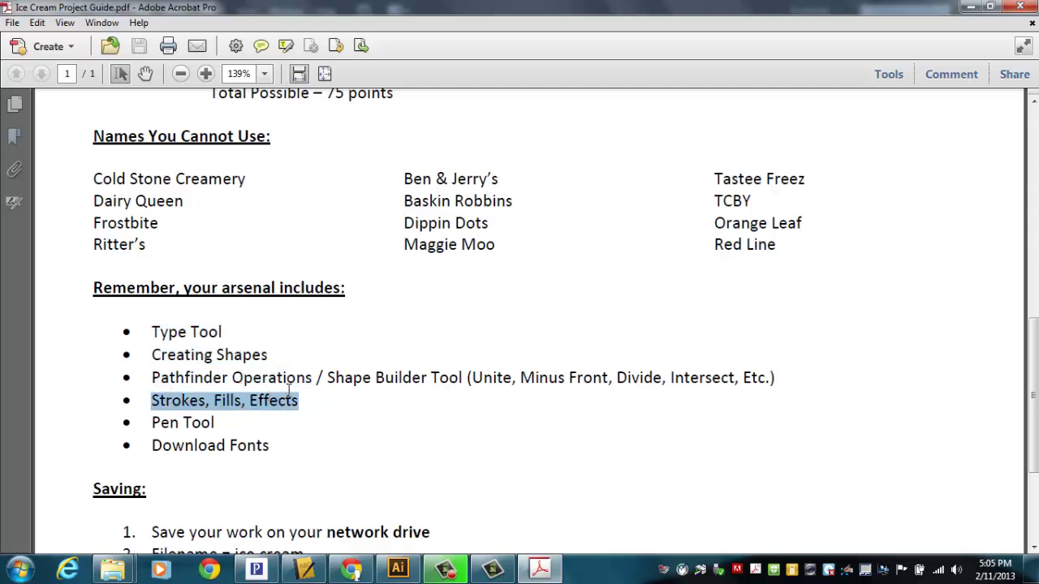
{"action": "mouse_move", "coordinate": [154, 420]}
{"action": "left_mouse_down"}
{"action": "mouse_move", "coordinate": [212, 423]}
{"action": "mouse_move", "coordinate": [240, 441]}
{"action": "left_mouse_up"}
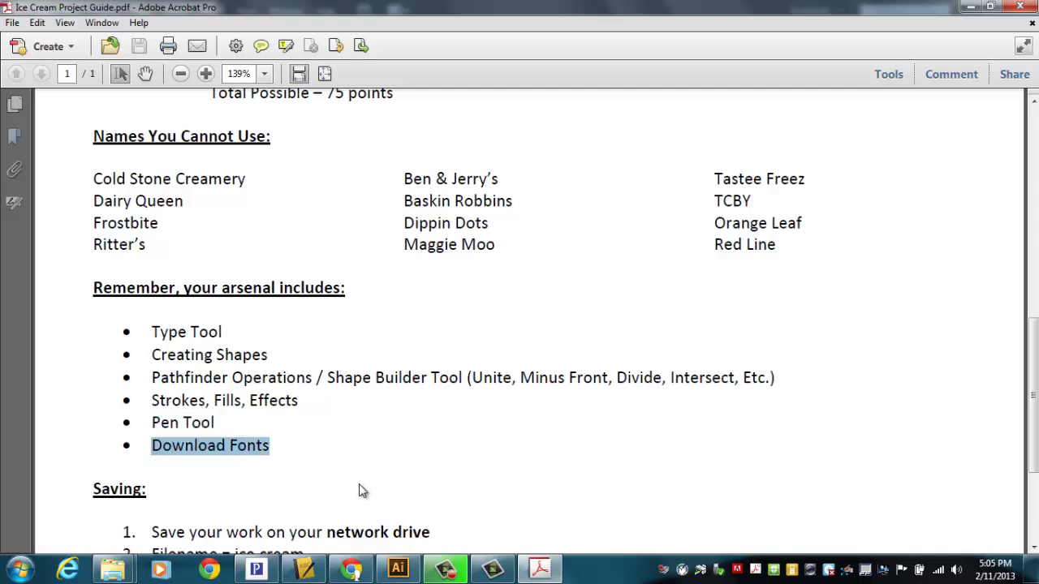
Mark the saving steps: network drive, Filename = ice cream, drag-and-drop turn-in; return to Illustrator.
{"action": "scroll", "coordinate": [361, 487], "scroll_direction": "down", "scroll_amount": 3}
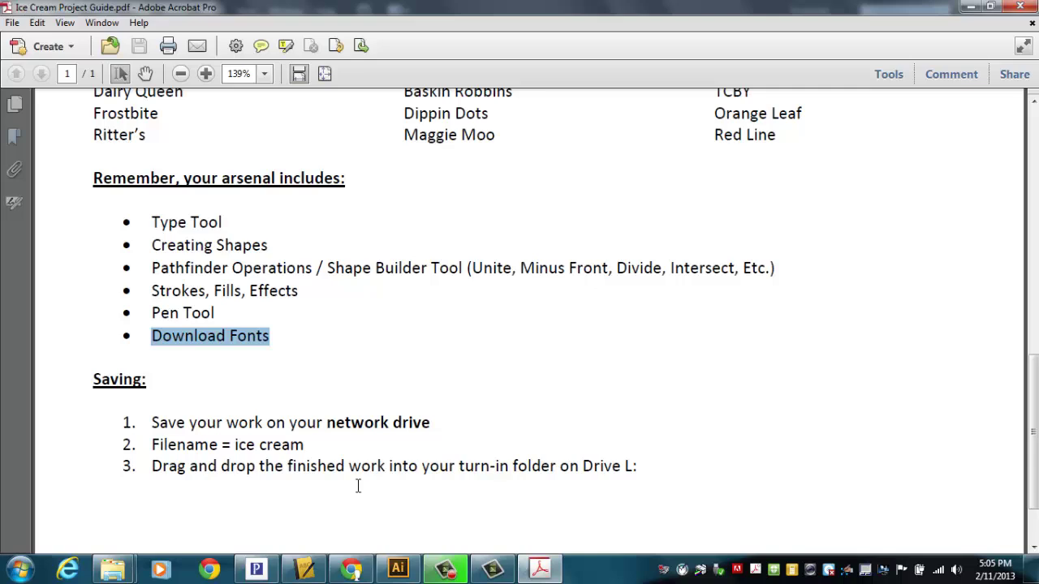
{"action": "scroll", "coordinate": [360, 490], "scroll_direction": "down", "scroll_amount": 1}
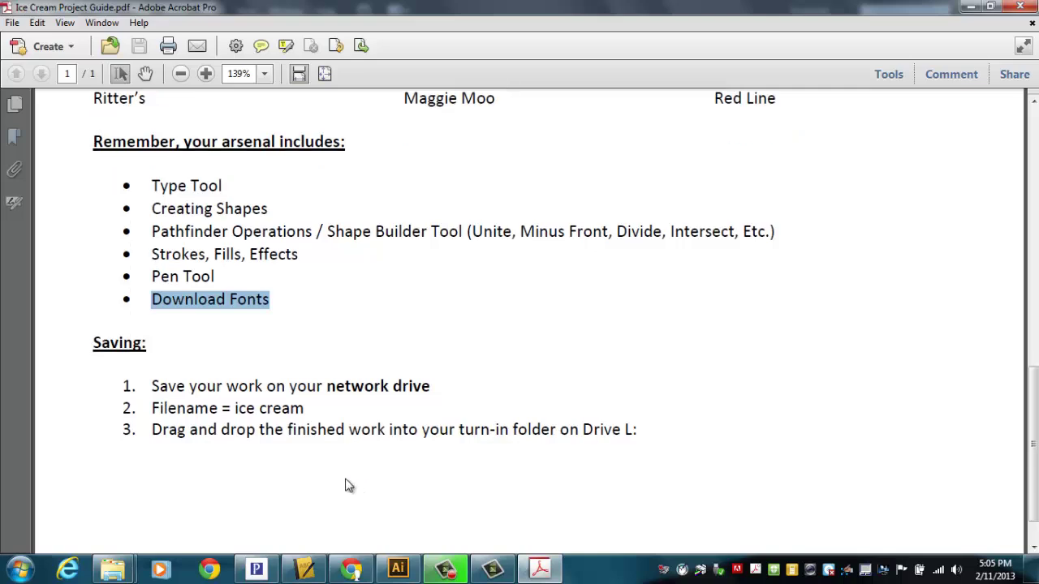
{"action": "triple_click", "coordinate": [345, 391]}
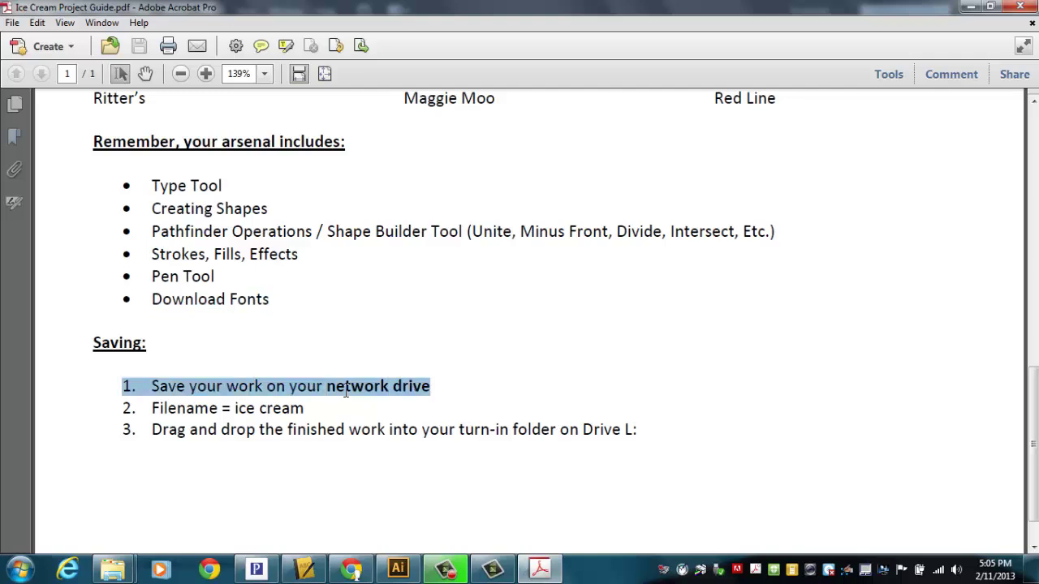
{"action": "triple_click", "coordinate": [274, 408]}
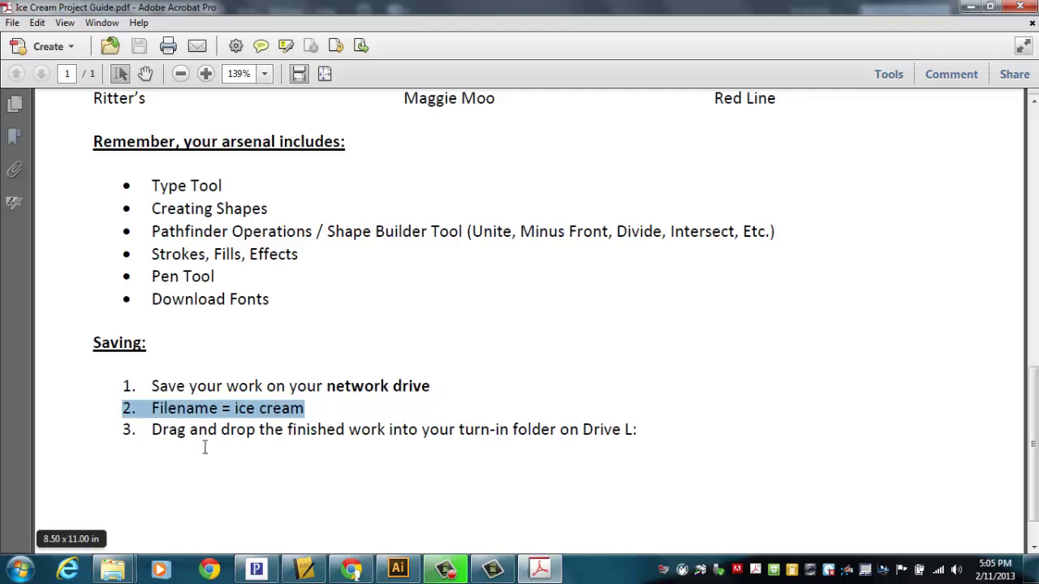
{"action": "left_click_drag", "start_coordinate": [162, 430], "coordinate": [648, 429]}
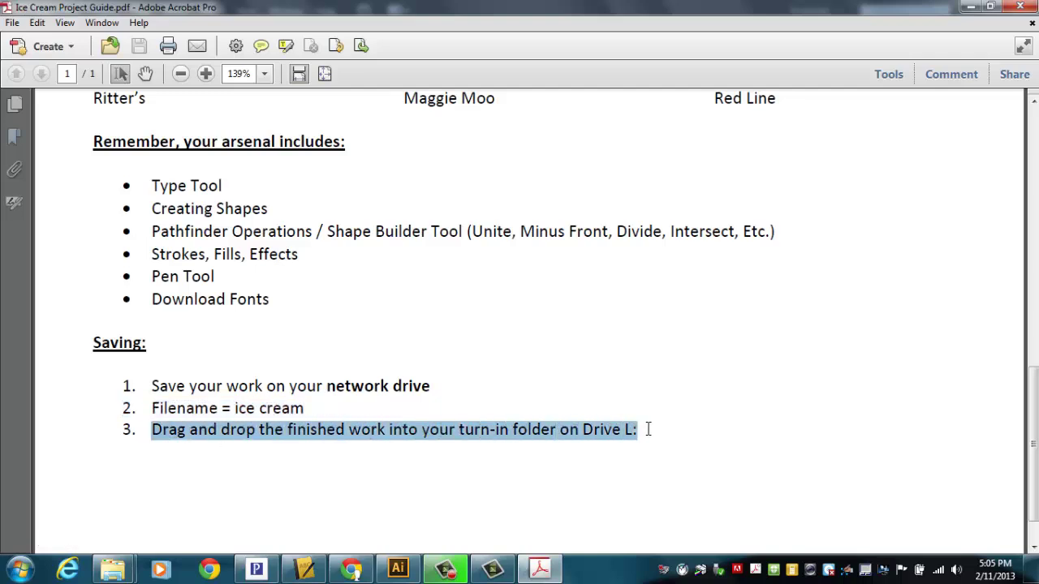
{"action": "scroll", "coordinate": [647, 428], "scroll_direction": "up", "scroll_amount": 10}
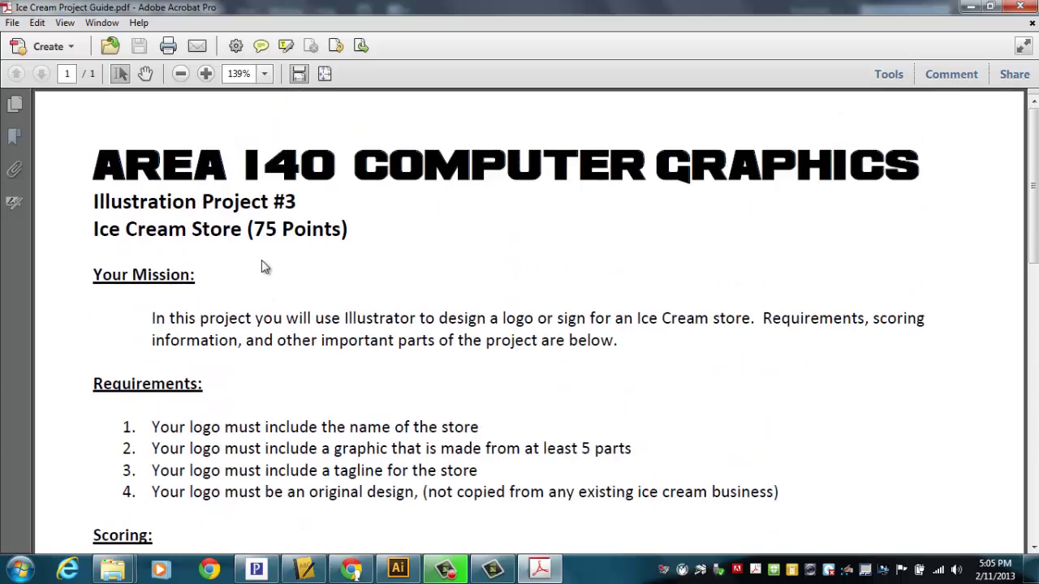
{"action": "scroll", "coordinate": [296, 404], "scroll_direction": "down", "scroll_amount": 3}
{"action": "scroll", "coordinate": [306, 359], "scroll_direction": "down", "scroll_amount": 2}
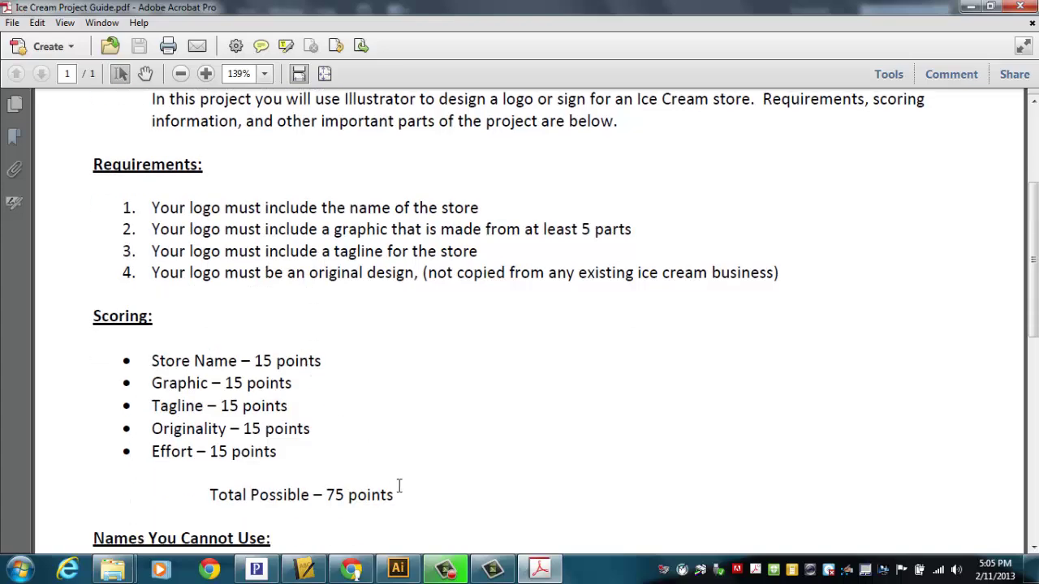
{"action": "left_click", "coordinate": [397, 571]}
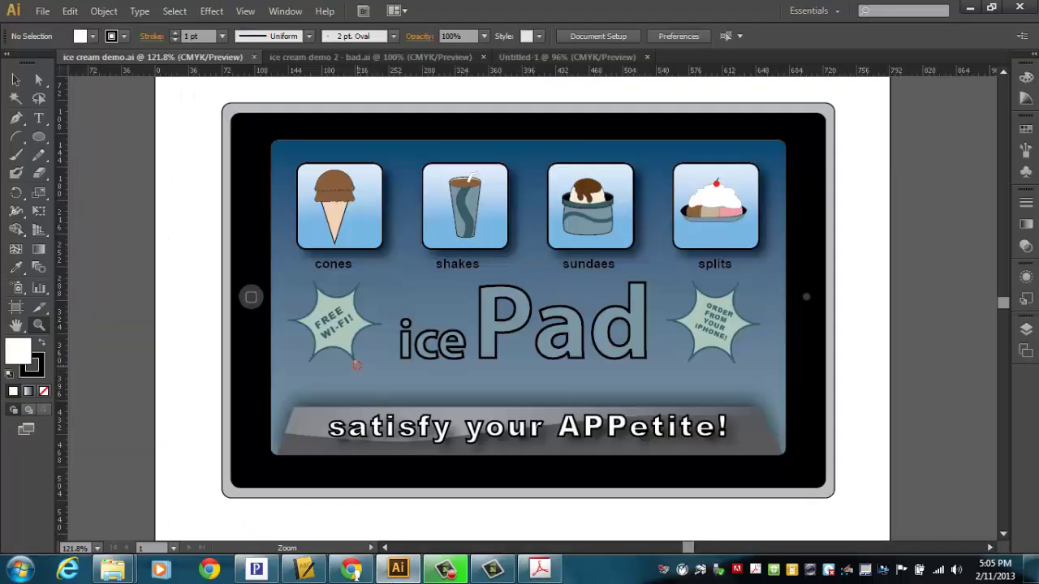
At 400% zoom, drag the sundae cup body and teal wave stripe out of place.
{"action": "key", "text": "ctrl+plus"}
{"action": "key", "text": "ctrl+plus"}
{"action": "key", "text": "ctrl+plus"}
{"action": "key", "text": "ctrl+plus"}
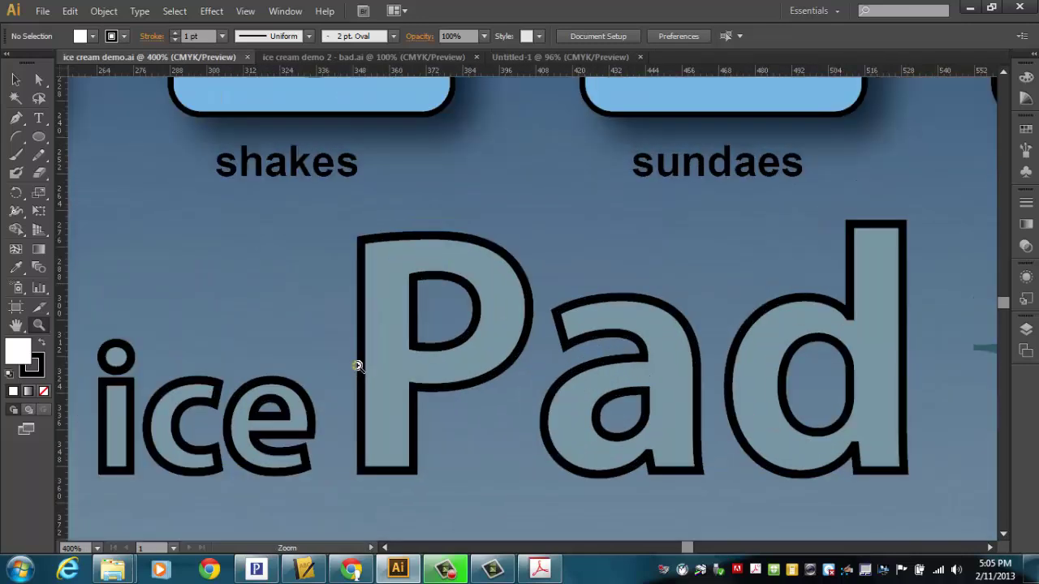
{"action": "left_click_drag", "start_coordinate": [436, 253], "coordinate": [199, 505]}
{"action": "left_click", "coordinate": [15, 79]}
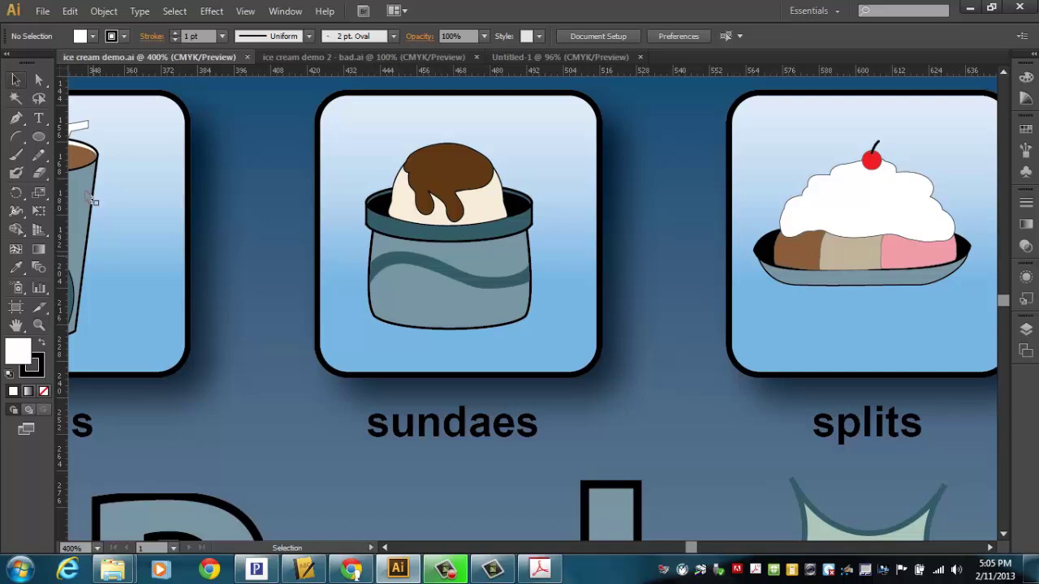
{"action": "left_click_drag", "start_coordinate": [457, 315], "coordinate": [459, 362]}
{"action": "left_click_drag", "start_coordinate": [456, 268], "coordinate": [499, 280]}
{"action": "left_click_drag", "start_coordinate": [523, 397], "coordinate": [442, 399]}
{"action": "left_click_drag", "start_coordinate": [470, 274], "coordinate": [541, 309]}
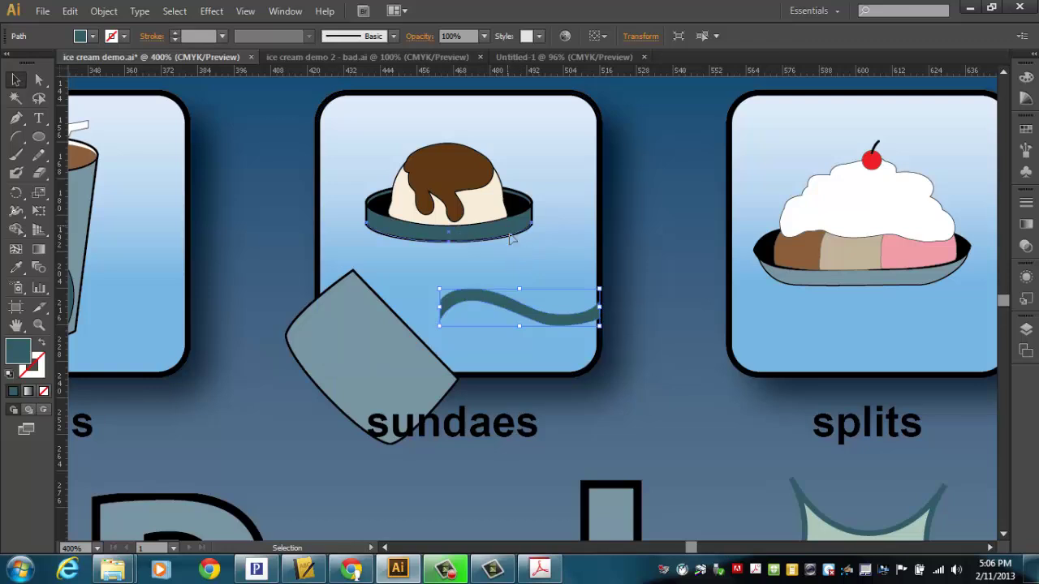
Scatter the sundae's teal rim, black and teal ellipses, chocolate drip and cream scoop.
{"action": "left_click_drag", "start_coordinate": [512, 238], "coordinate": [482, 289]}
{"action": "left_click_drag", "start_coordinate": [529, 241], "coordinate": [529, 289]}
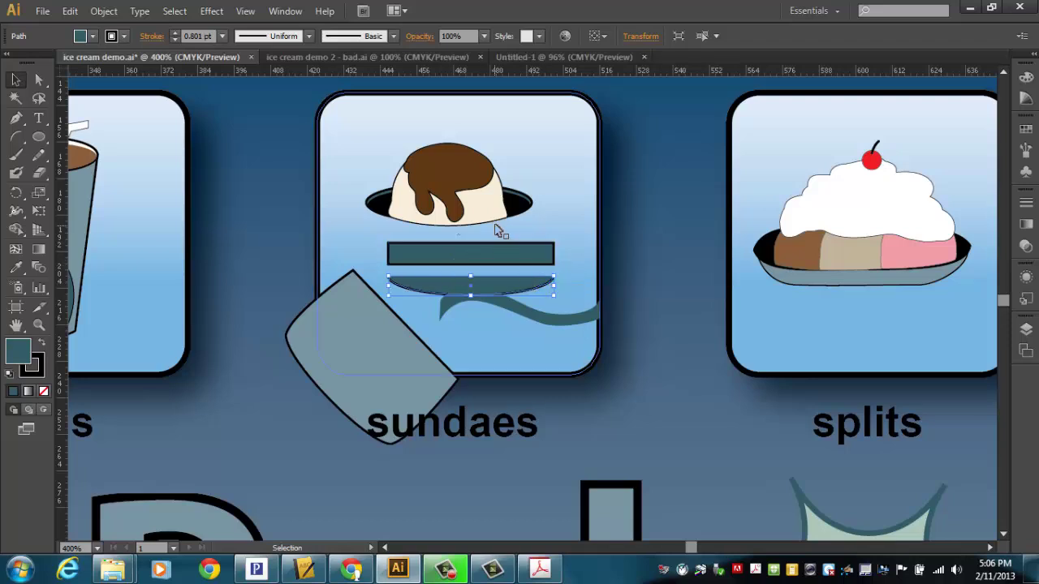
{"action": "left_click_drag", "start_coordinate": [532, 202], "coordinate": [559, 137]}
{"action": "left_click_drag", "start_coordinate": [534, 204], "coordinate": [599, 255]}
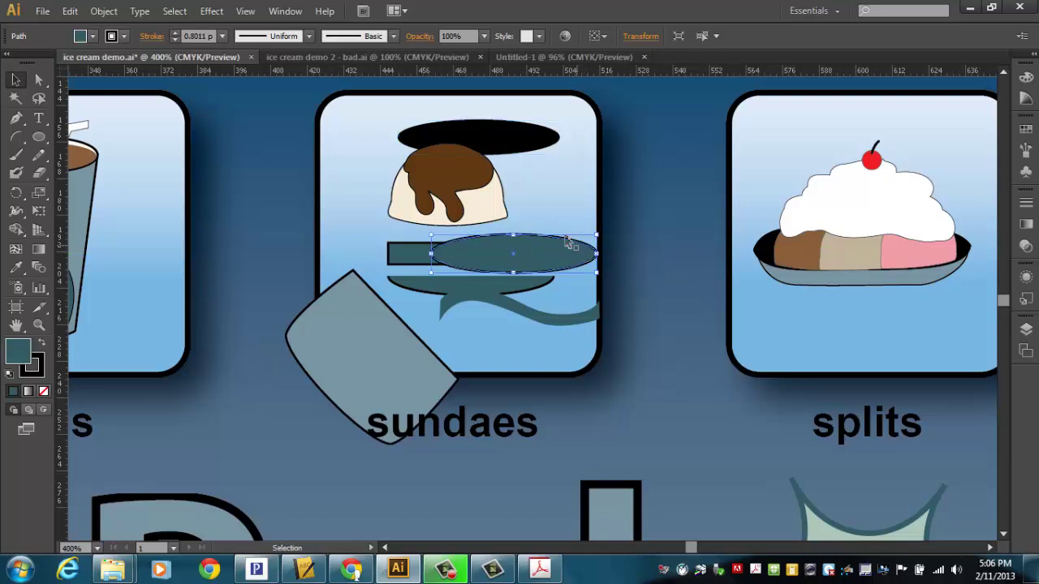
{"action": "left_click_drag", "start_coordinate": [455, 175], "coordinate": [348, 134]}
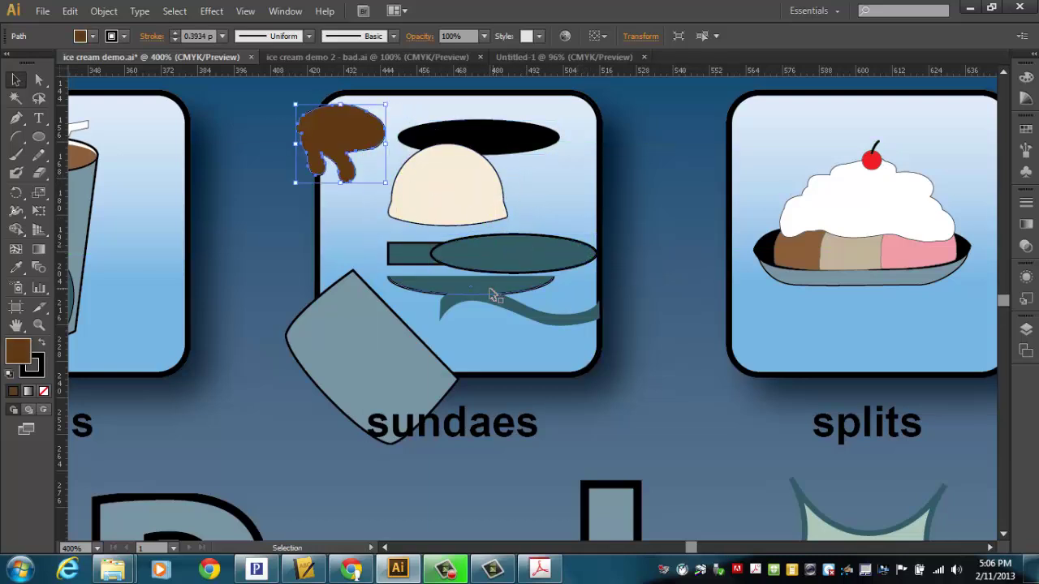
{"action": "left_click_drag", "start_coordinate": [435, 203], "coordinate": [418, 204]}
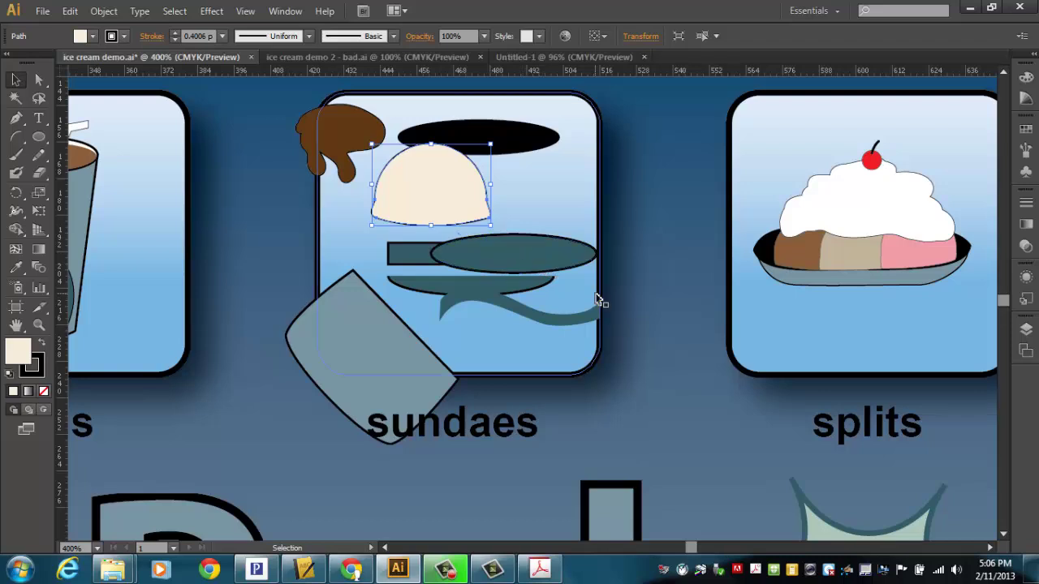
Pull the banana split apart: whipped cream, brown, beige and pink scoops, dish, banana and cherry.
{"action": "left_click_drag", "start_coordinate": [862, 206], "coordinate": [933, 185]}
{"action": "left_click_drag", "start_coordinate": [794, 234], "coordinate": [748, 147]}
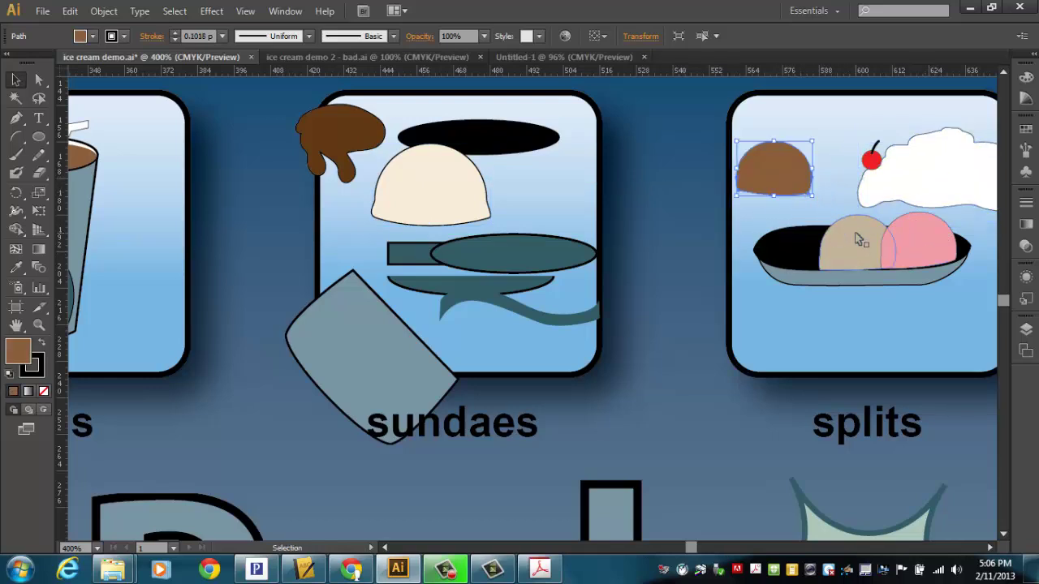
{"action": "left_click_drag", "start_coordinate": [852, 231], "coordinate": [837, 175]}
{"action": "left_click_drag", "start_coordinate": [926, 245], "coordinate": [952, 209]}
{"action": "left_click_drag", "start_coordinate": [876, 260], "coordinate": [873, 310]}
{"action": "left_click_drag", "start_coordinate": [860, 244], "coordinate": [800, 266]}
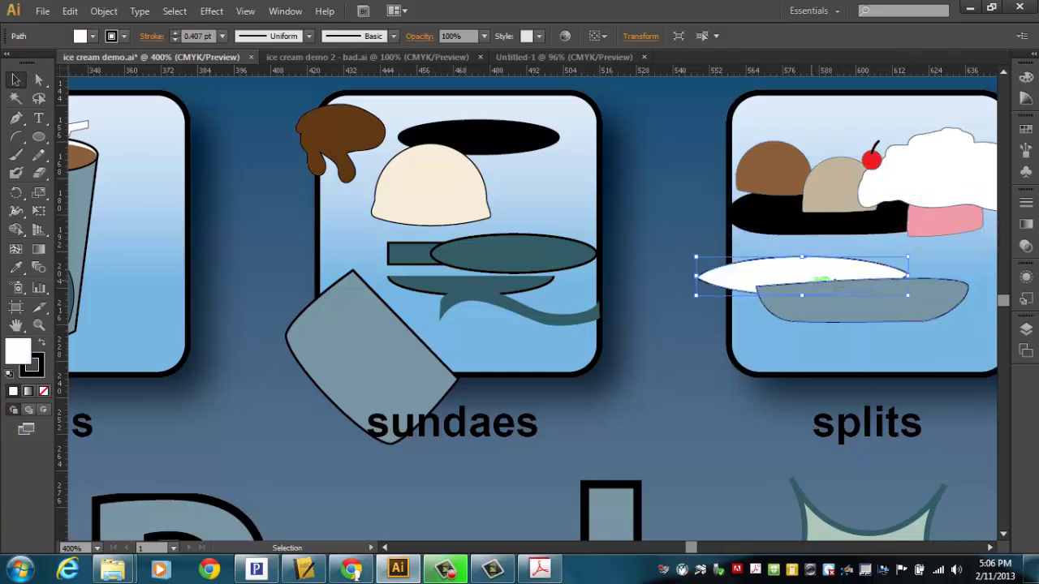
{"action": "left_click_drag", "start_coordinate": [870, 160], "coordinate": [836, 157]}
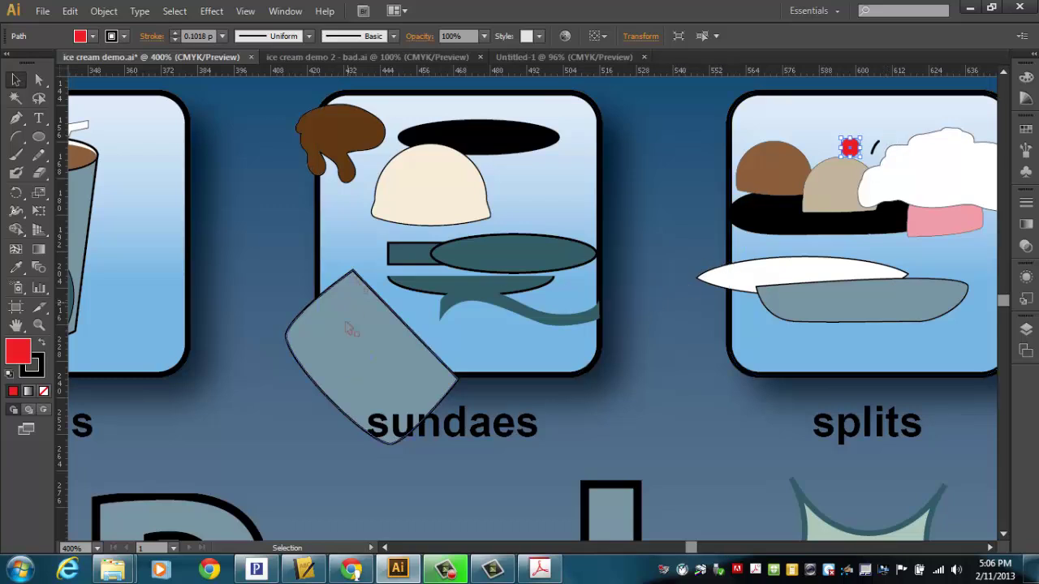
Scatter the cone and its two scoops off the cones tile.
{"action": "left_click_drag", "start_coordinate": [253, 342], "coordinate": [618, 368]}
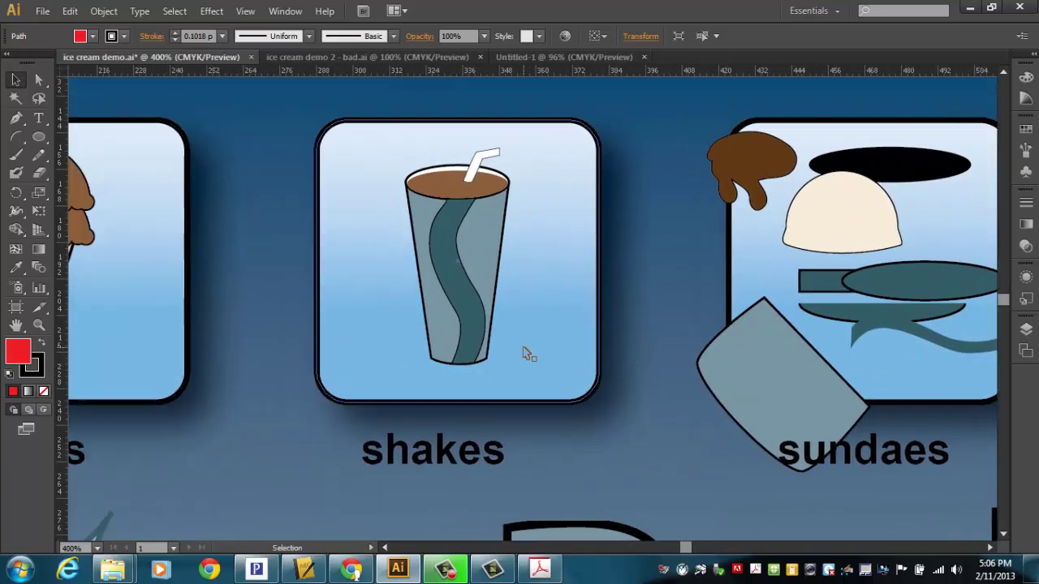
{"action": "left_click_drag", "start_coordinate": [209, 303], "coordinate": [526, 343]}
{"action": "left_click_drag", "start_coordinate": [366, 341], "coordinate": [516, 372]}
{"action": "left_click_drag", "start_coordinate": [343, 227], "coordinate": [310, 180]}
{"action": "left_click_drag", "start_coordinate": [348, 251], "coordinate": [467, 251]}
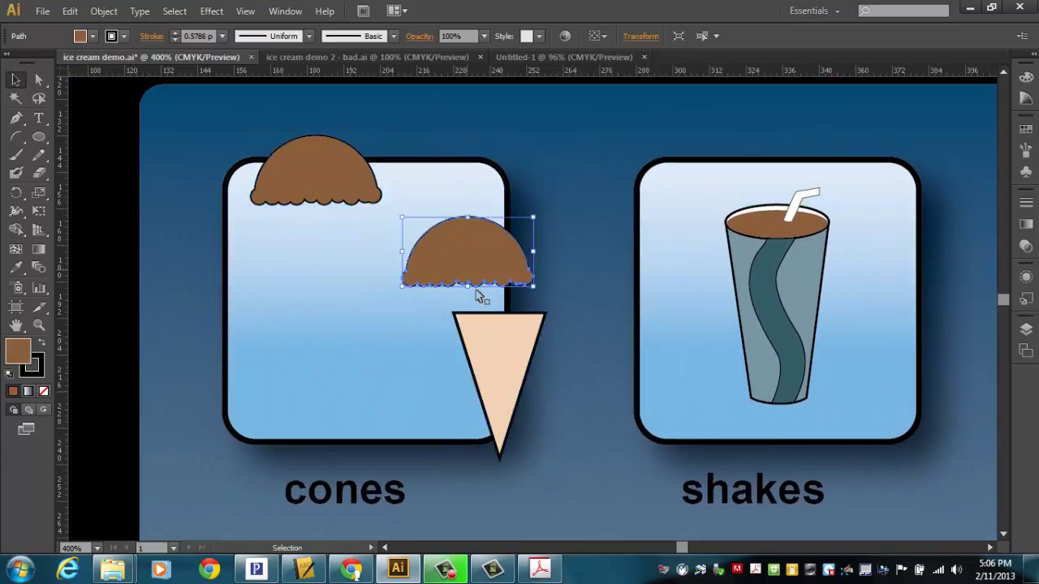
Pull apart the shake's glass, wavy stripe and top, and nudge the FREE WI-FI star.
{"action": "left_click_drag", "start_coordinate": [812, 287], "coordinate": [879, 289]}
{"action": "mouse_move", "coordinate": [765, 343]}
{"action": "left_mouse_down"}
{"action": "mouse_move", "coordinate": [698, 362]}
{"action": "mouse_move", "coordinate": [682, 384]}
{"action": "left_mouse_up"}
{"action": "left_click_drag", "start_coordinate": [752, 225], "coordinate": [641, 230]}
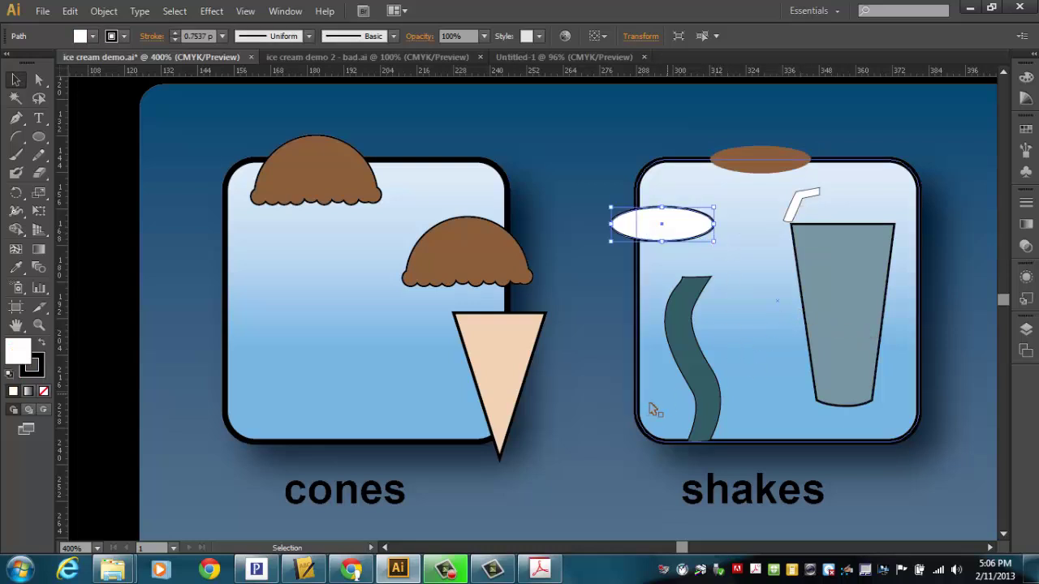
{"action": "scroll", "coordinate": [647, 414], "scroll_direction": "down", "scroll_amount": 6}
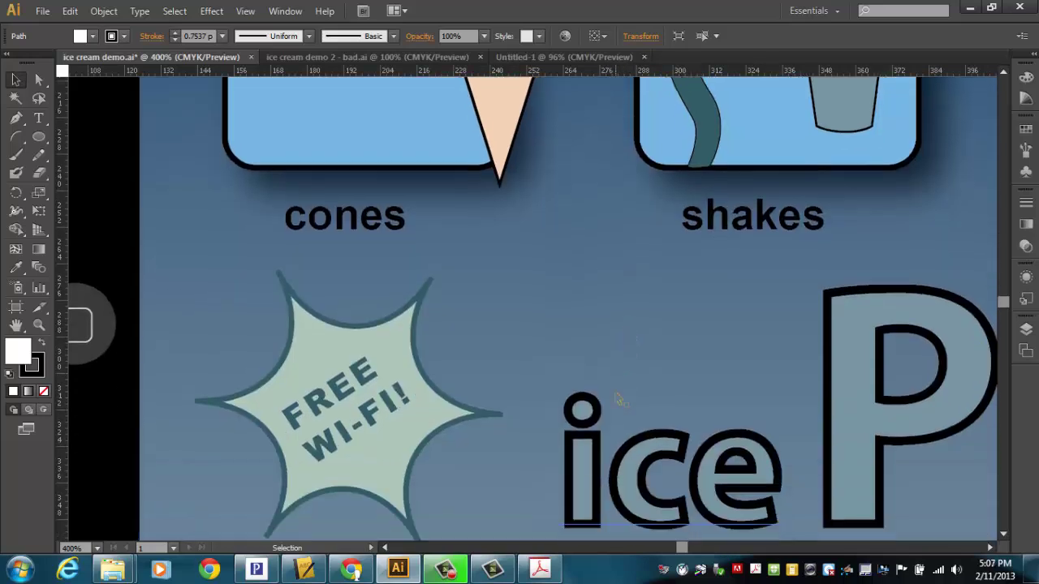
{"action": "scroll", "coordinate": [618, 399], "scroll_direction": "down", "scroll_amount": 1}
{"action": "left_click", "coordinate": [417, 409]}
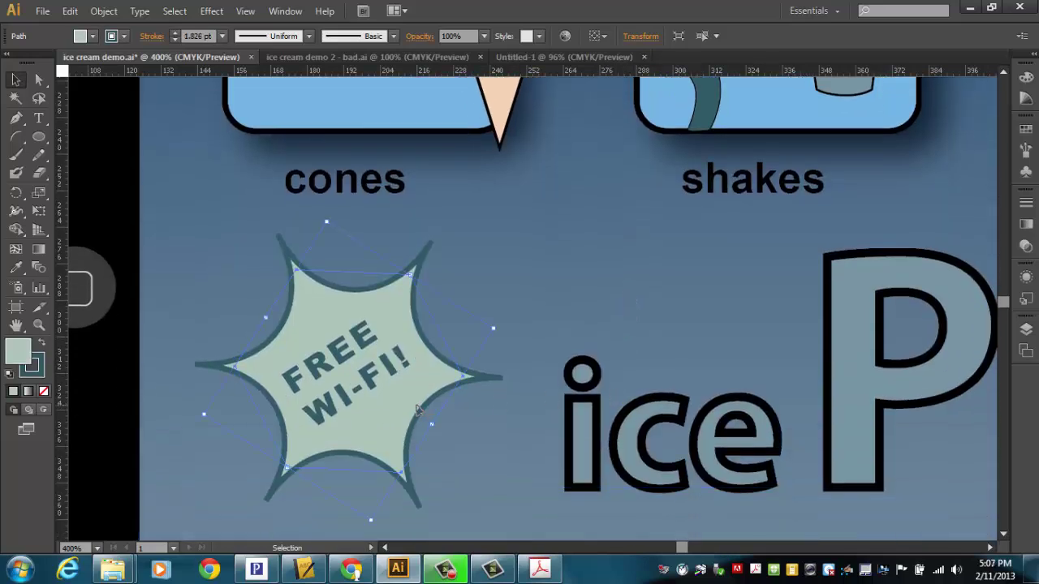
{"action": "left_click_drag", "start_coordinate": [391, 409], "coordinate": [408, 424]}
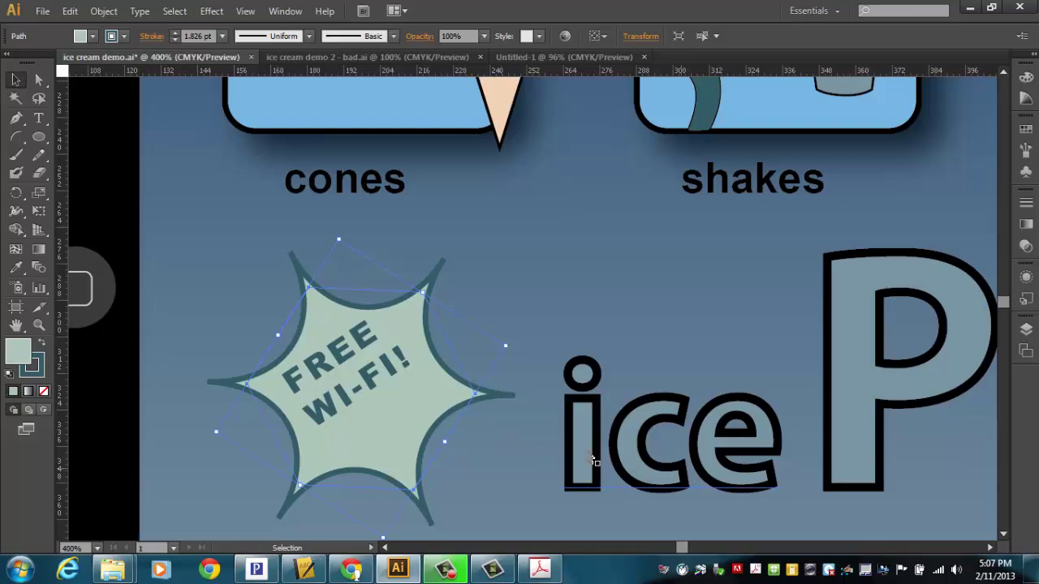
Fit the artboard in the window and switch to ice cream demo 2 - bad.ai.
{"action": "key", "text": "a"}
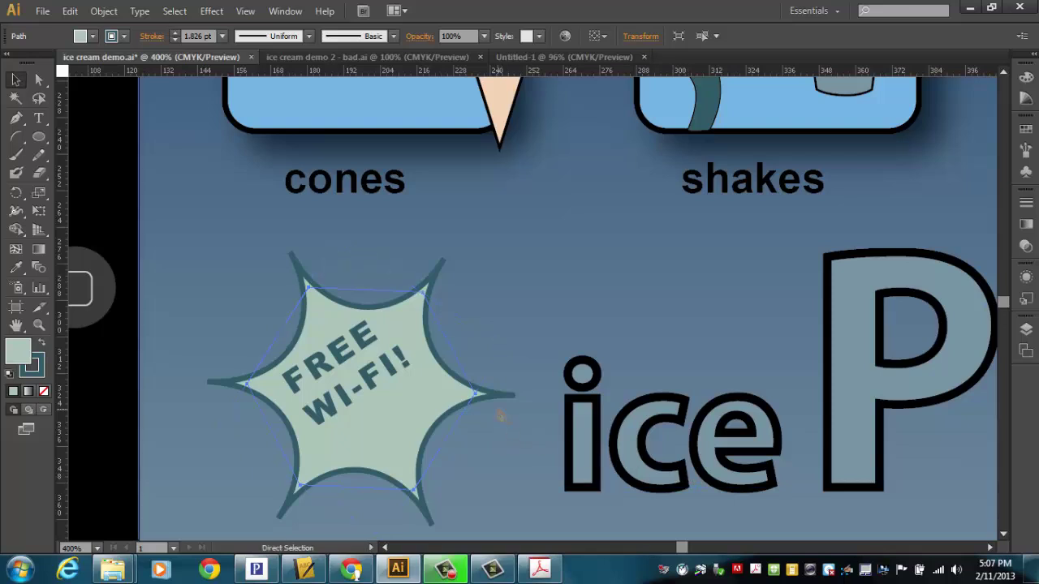
{"action": "key", "text": "ctrl+0"}
{"action": "key", "text": "v"}
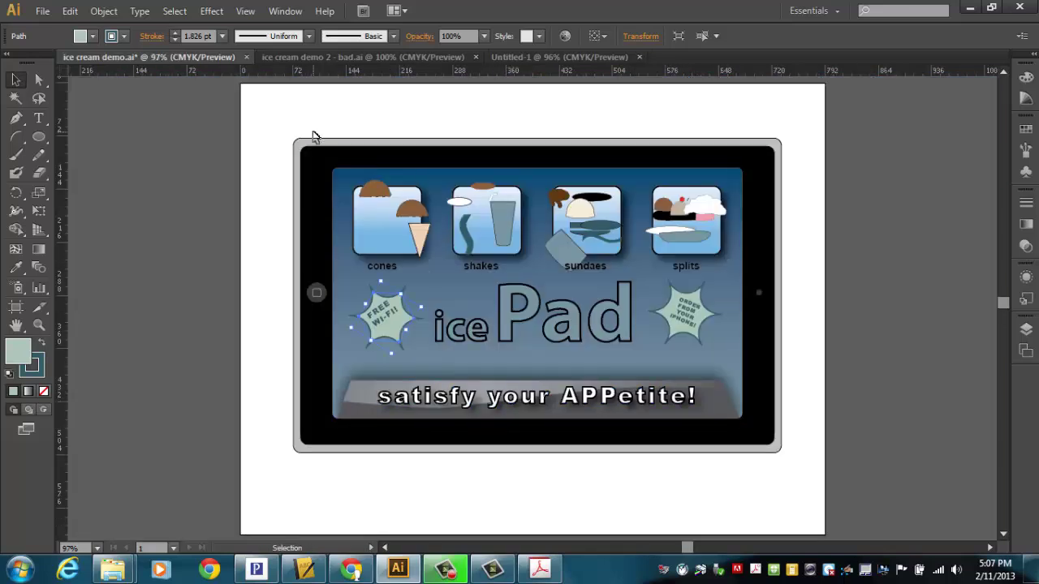
{"action": "left_click", "coordinate": [301, 58]}
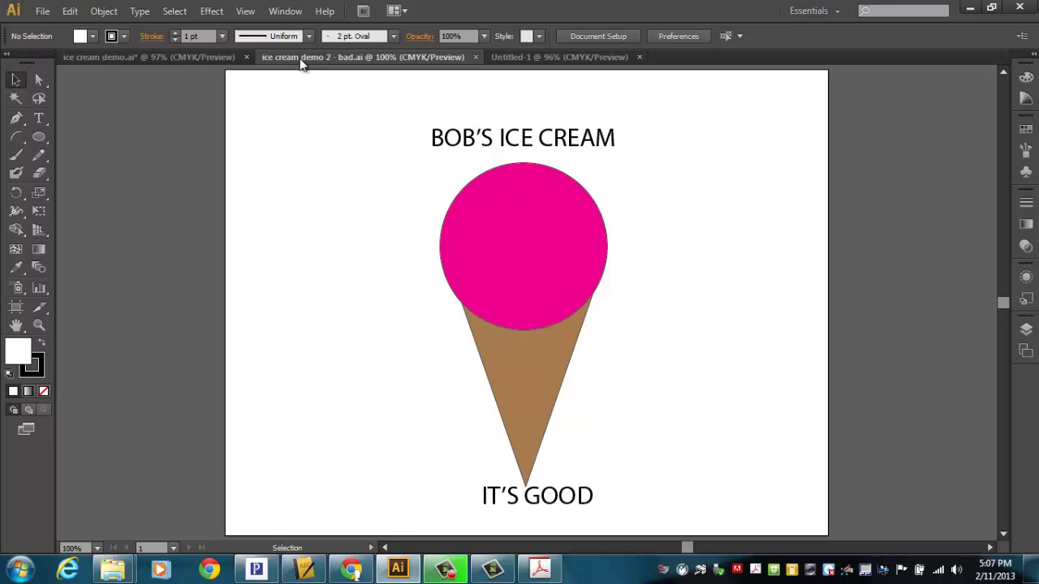
Nudge the pink scoop, select the cone, scoop and BOB'S ICE CREAM heading, then go to Untitled-1.
{"action": "left_click_drag", "start_coordinate": [577, 251], "coordinate": [555, 242]}
{"action": "left_click", "coordinate": [551, 146]}
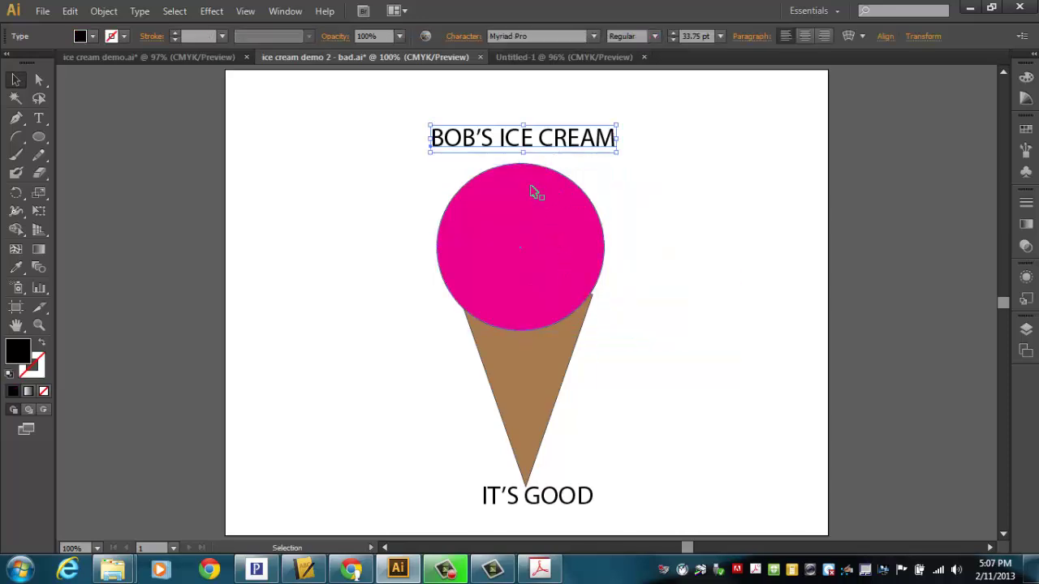
{"action": "left_click", "coordinate": [532, 391]}
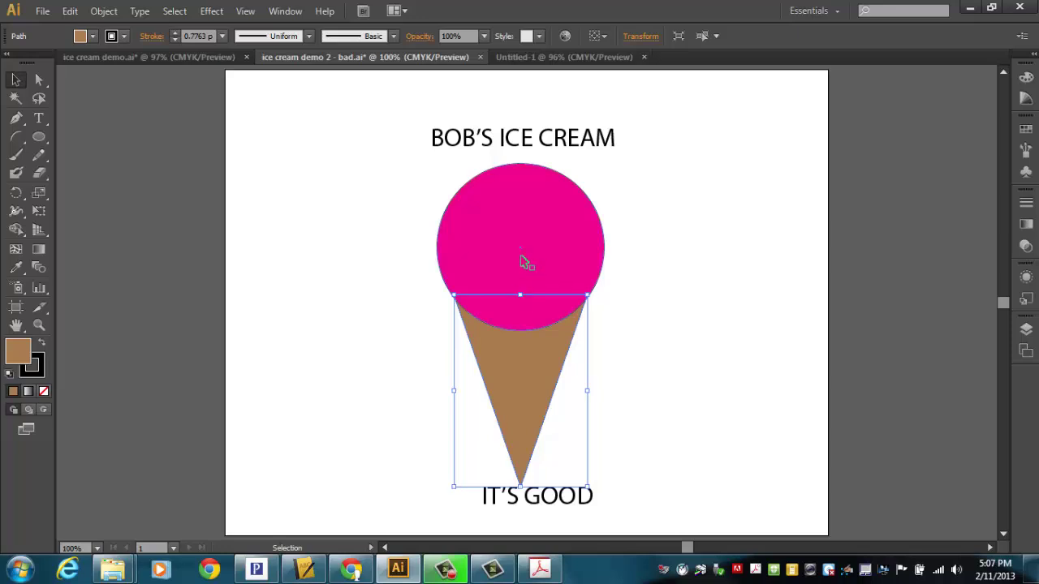
{"action": "left_click_drag", "start_coordinate": [427, 243], "coordinate": [639, 378]}
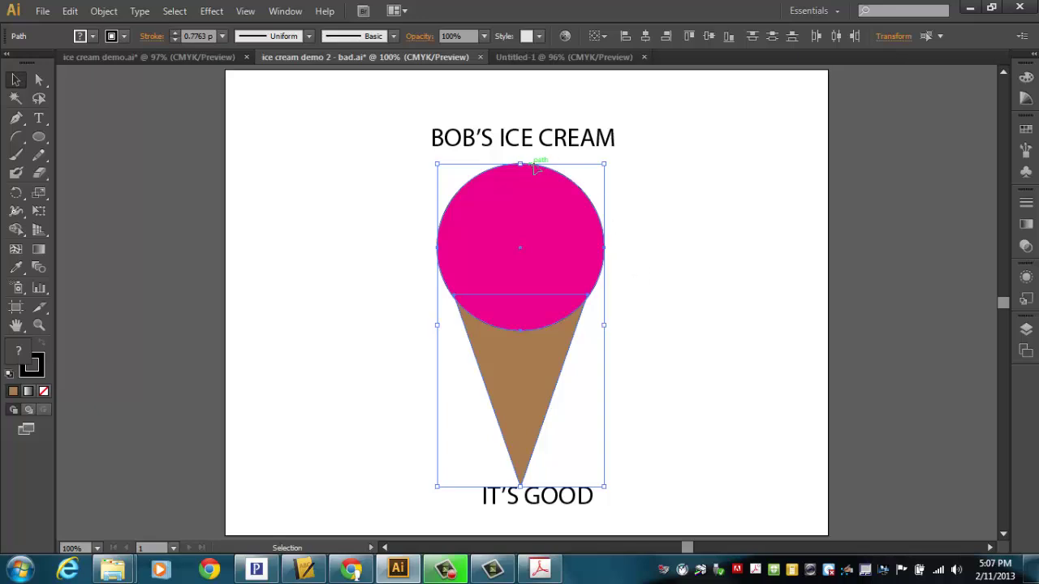
{"action": "left_click", "coordinate": [413, 166], "text": "shift"}
{"action": "left_click", "coordinate": [696, 249]}
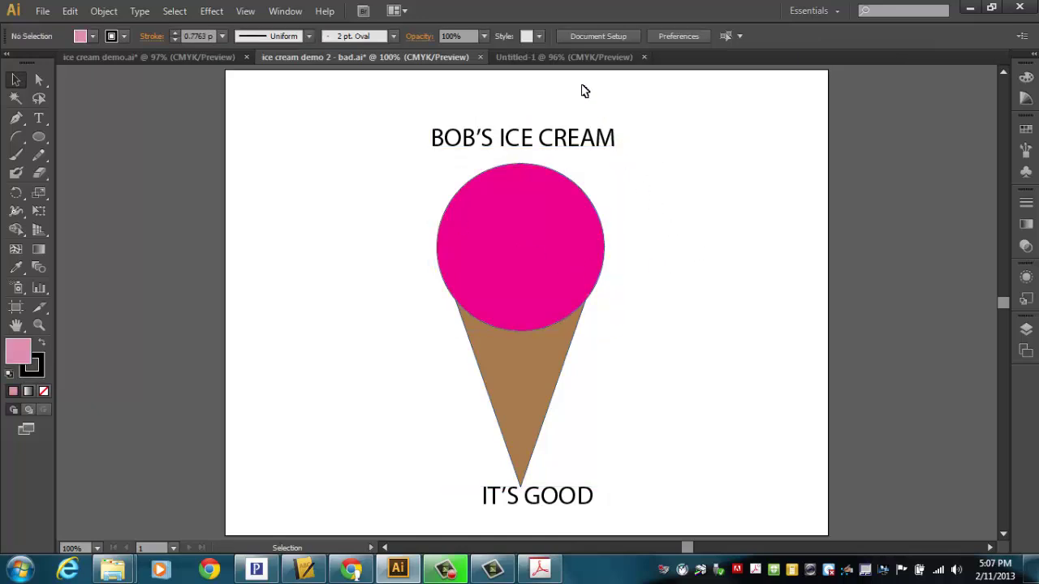
{"action": "left_click", "coordinate": [555, 57]}
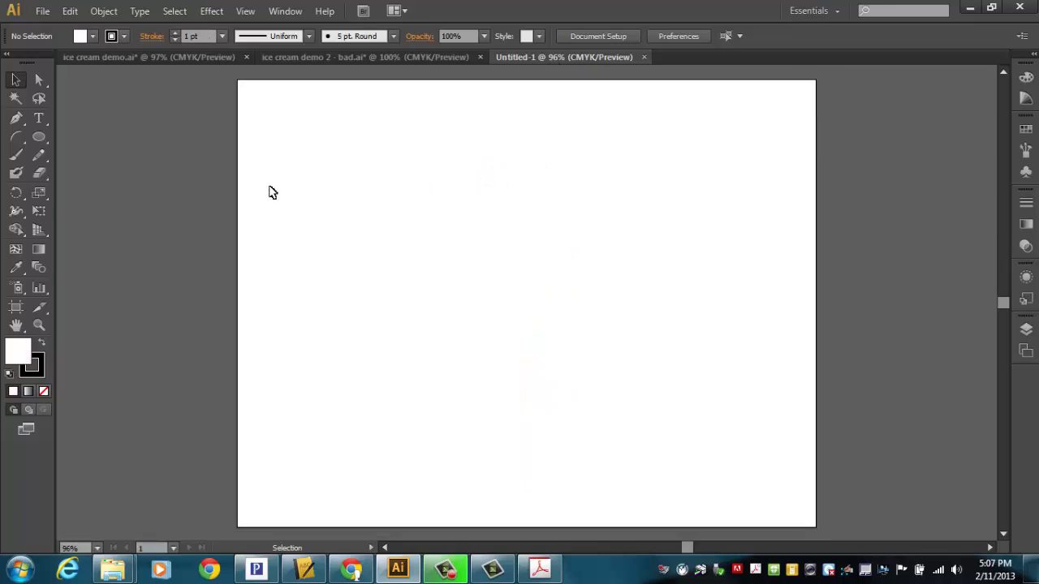
Draw an oval with a 5 pt black stroke, then a wide rectangle across its lower half.
{"action": "left_click", "coordinate": [43, 138]}
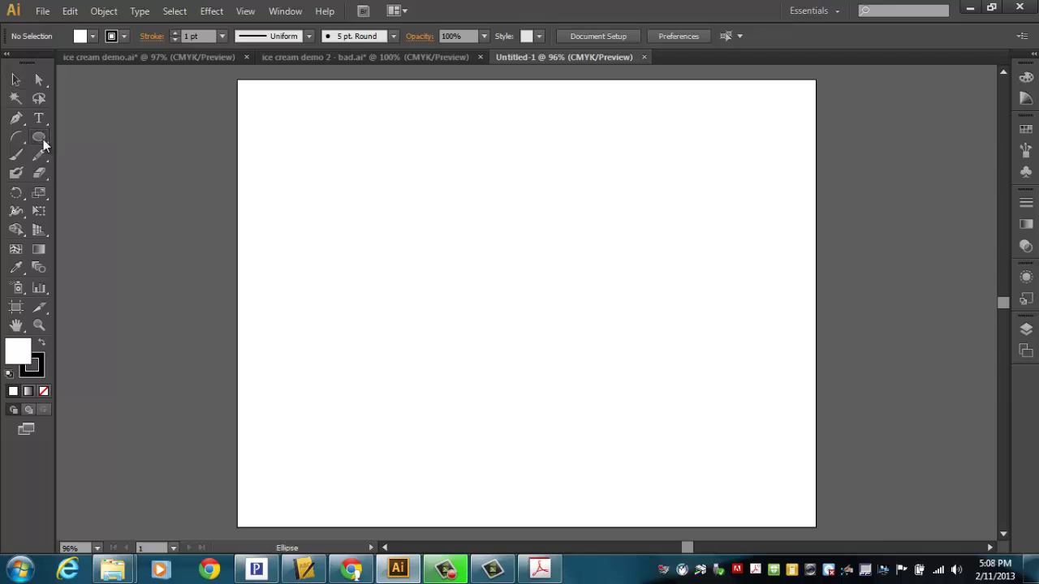
{"action": "left_click_drag", "start_coordinate": [408, 133], "coordinate": [632, 334]}
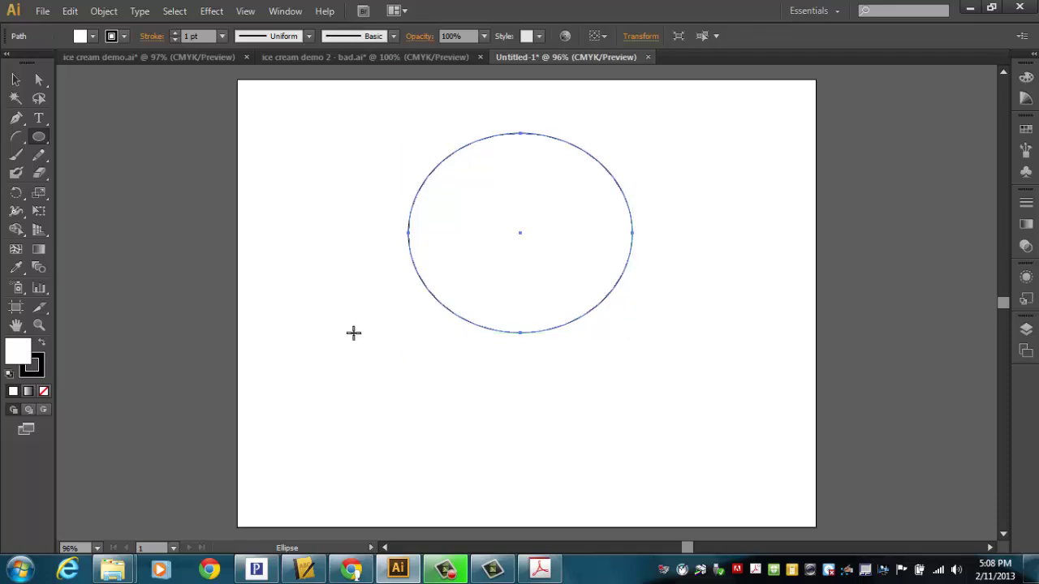
{"action": "left_click", "coordinate": [174, 32]}
{"action": "left_click", "coordinate": [174, 33]}
{"action": "left_click", "coordinate": [175, 32]}
{"action": "left_click", "coordinate": [174, 32]}
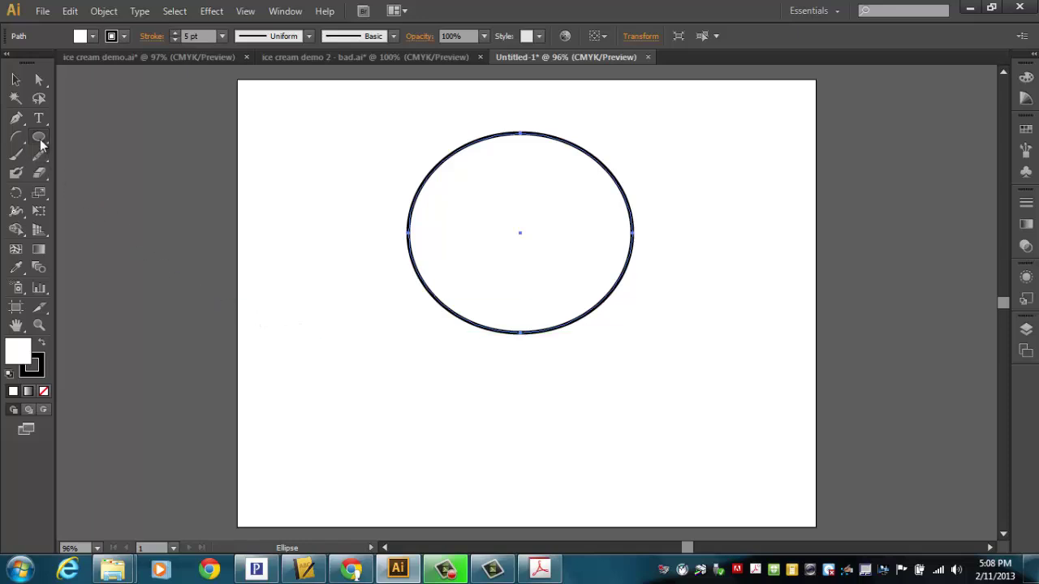
{"action": "left_click_drag", "start_coordinate": [39, 139], "coordinate": [102, 137]}
{"action": "left_click_drag", "start_coordinate": [333, 254], "coordinate": [705, 376]}
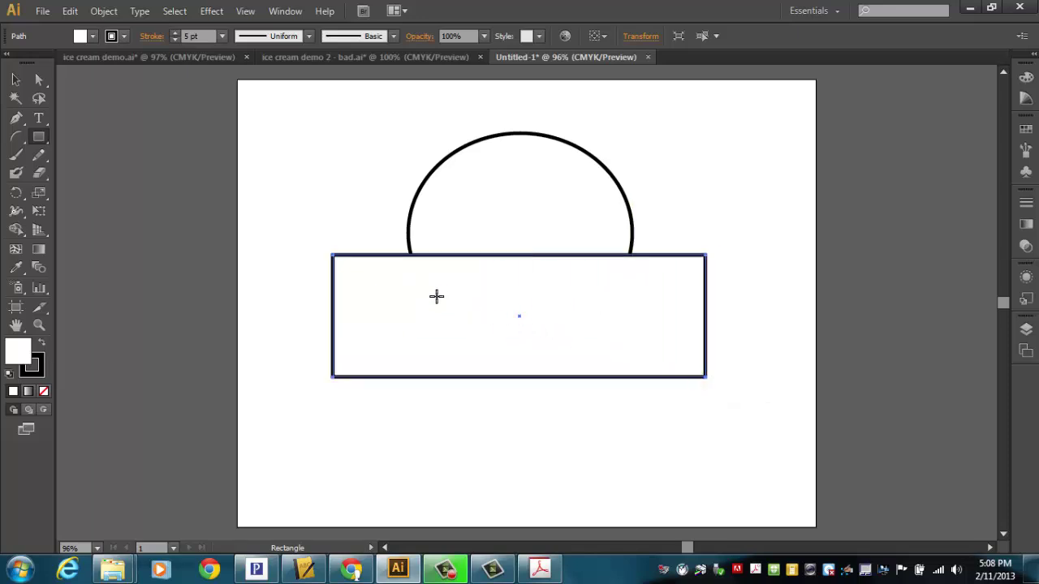
Apply Pathfinder Minus Front to the oval and rectangle, leaving a half-dome, and lower it slightly.
{"action": "left_click", "coordinate": [16, 79]}
{"action": "left_click_drag", "start_coordinate": [350, 164], "coordinate": [577, 323]}
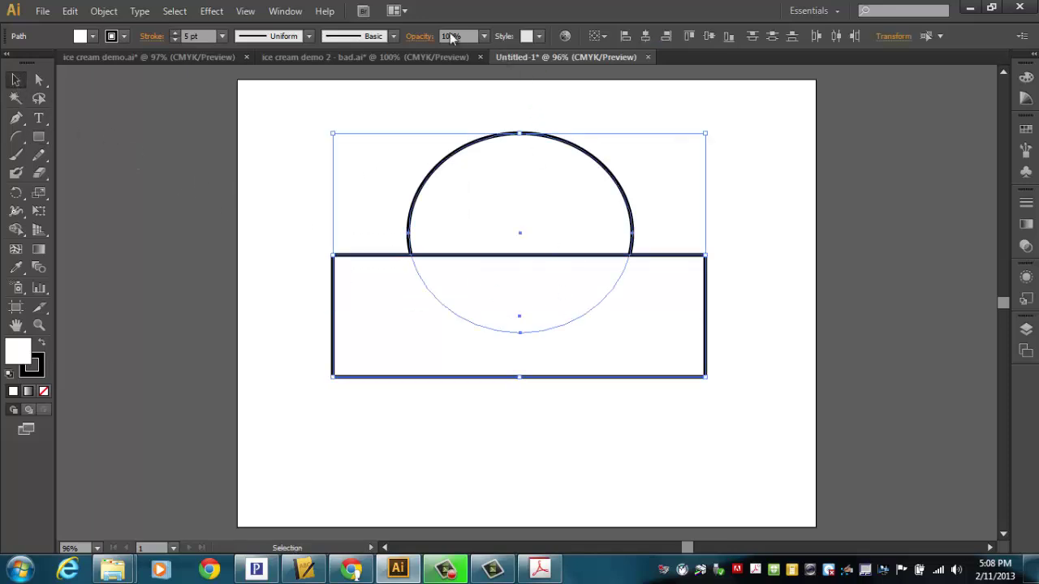
{"action": "left_click", "coordinate": [285, 11]}
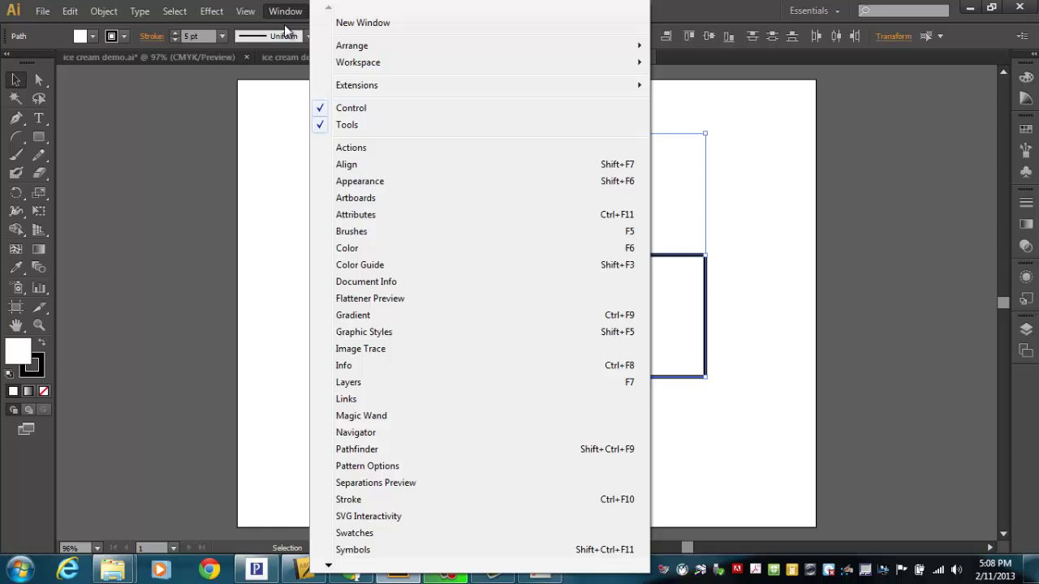
{"action": "left_click", "coordinate": [357, 449]}
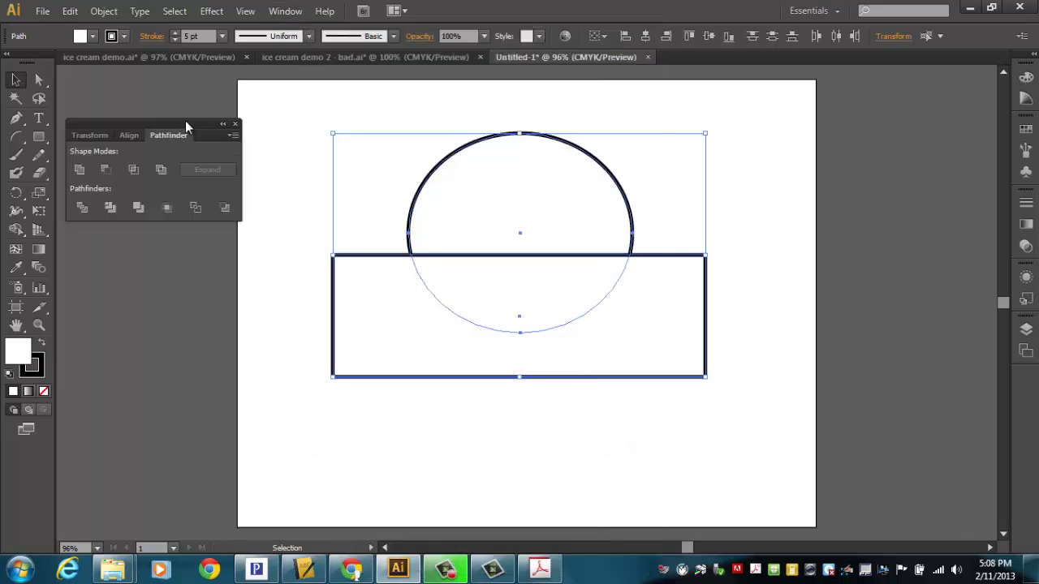
{"action": "left_click_drag", "start_coordinate": [185, 125], "coordinate": [267, 117]}
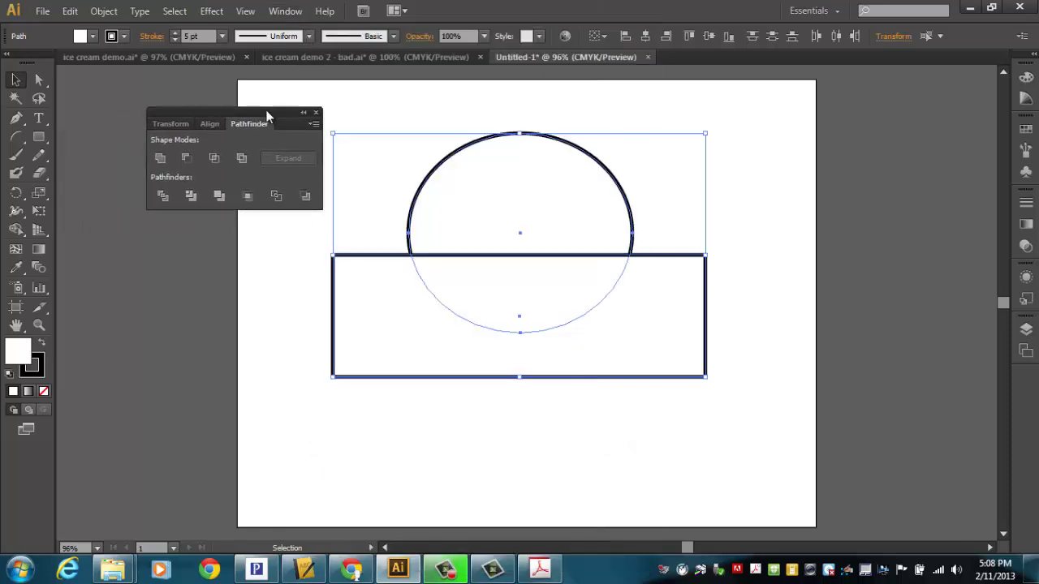
{"action": "left_click", "coordinate": [188, 160]}
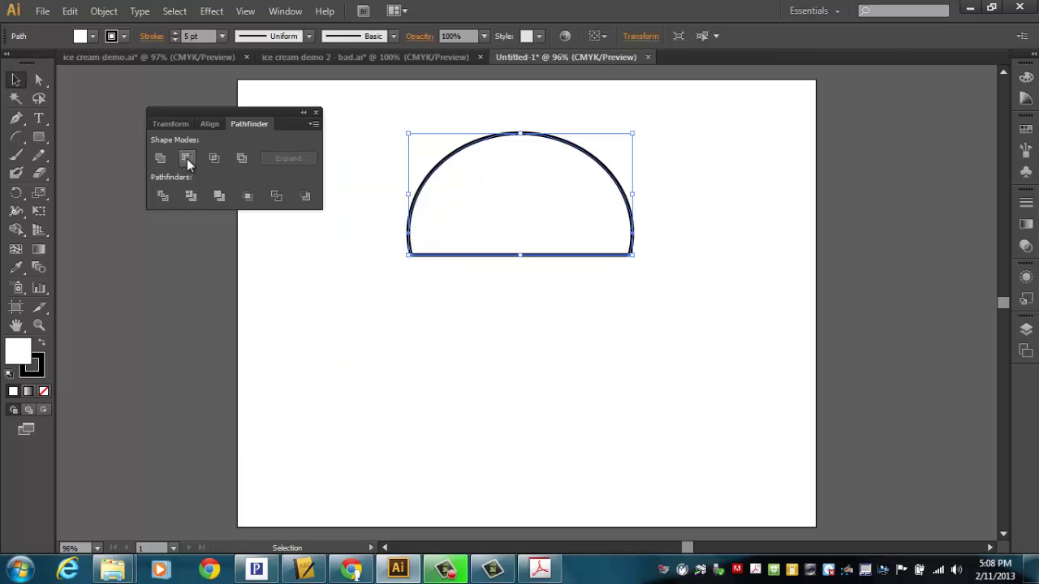
{"action": "left_click_drag", "start_coordinate": [546, 175], "coordinate": [559, 207]}
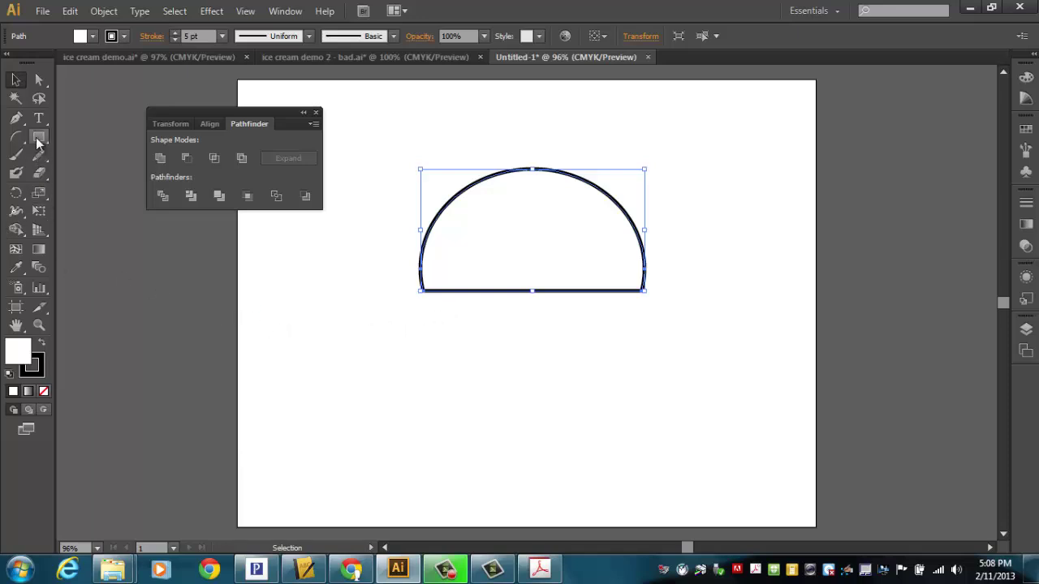
{"action": "left_click_drag", "start_coordinate": [39, 140], "coordinate": [83, 171]}
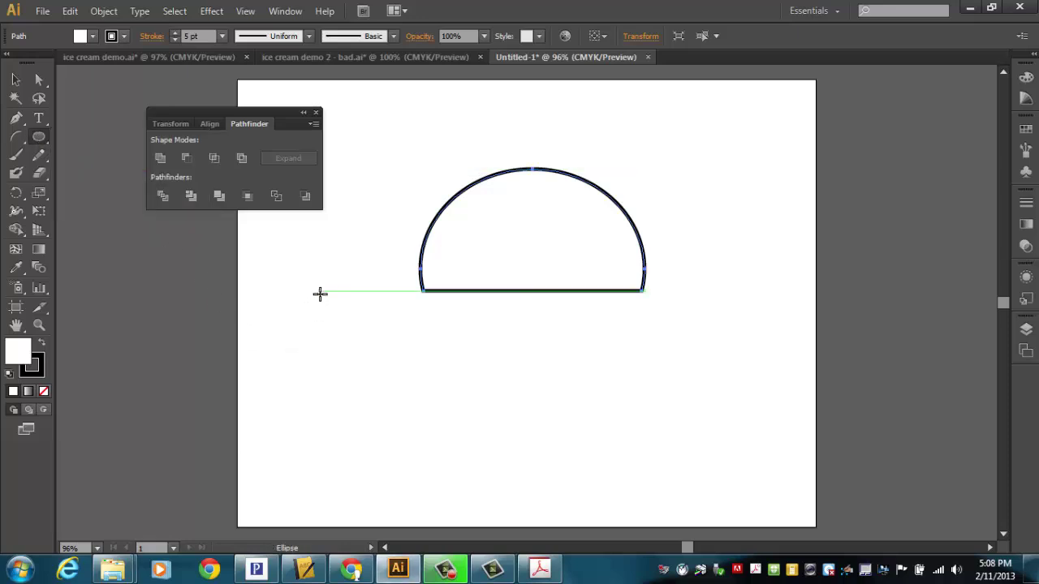
Draw a small circle at the dome's left corner, copy it along the bottom edge, select all.
{"action": "mouse_move", "coordinate": [319, 290]}
{"action": "left_mouse_down"}
{"action": "mouse_move", "coordinate": [327, 313]}
{"action": "mouse_move", "coordinate": [354, 325]}
{"action": "left_mouse_up"}
{"action": "left_click", "coordinate": [15, 79]}
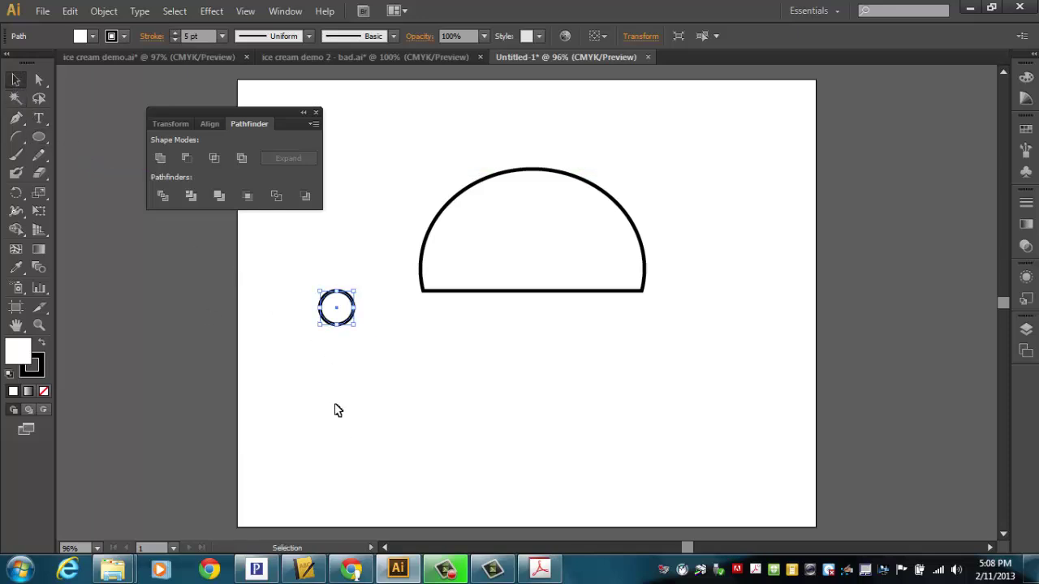
{"action": "left_click_drag", "start_coordinate": [341, 329], "coordinate": [434, 312]}
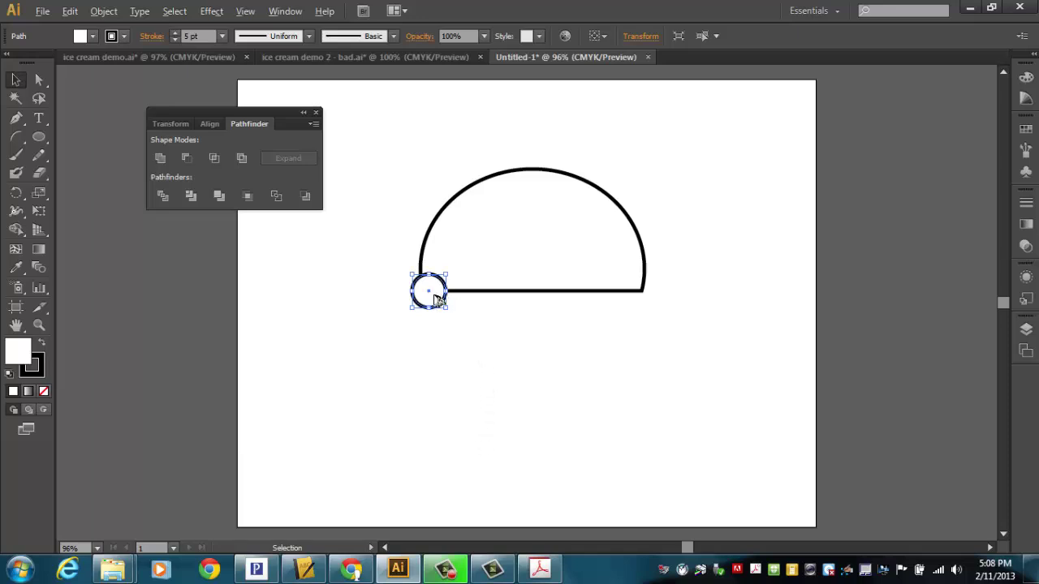
{"action": "left_click_drag", "start_coordinate": [435, 300], "coordinate": [641, 297]}
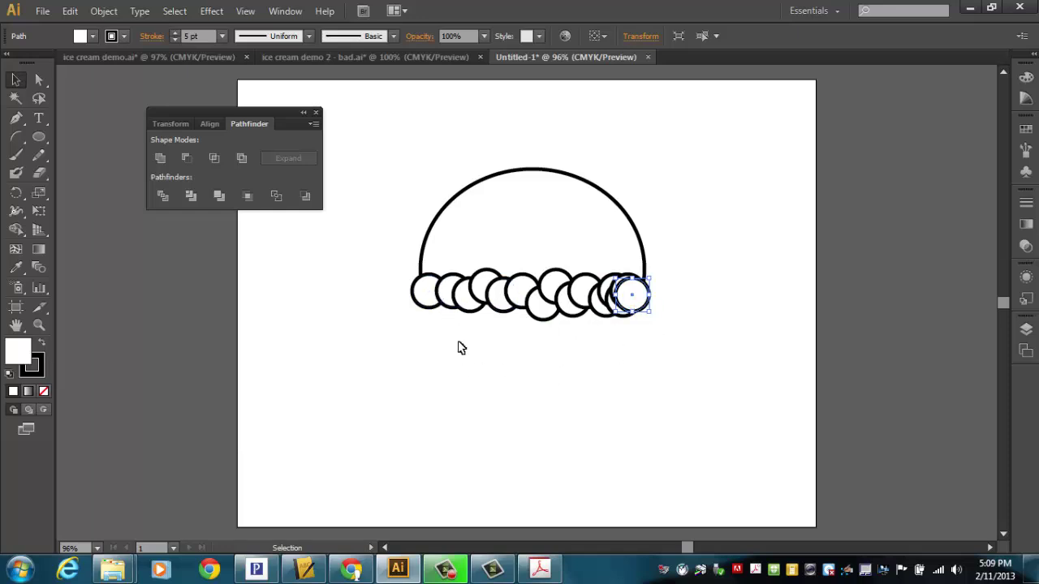
{"action": "left_click_drag", "start_coordinate": [391, 134], "coordinate": [674, 375]}
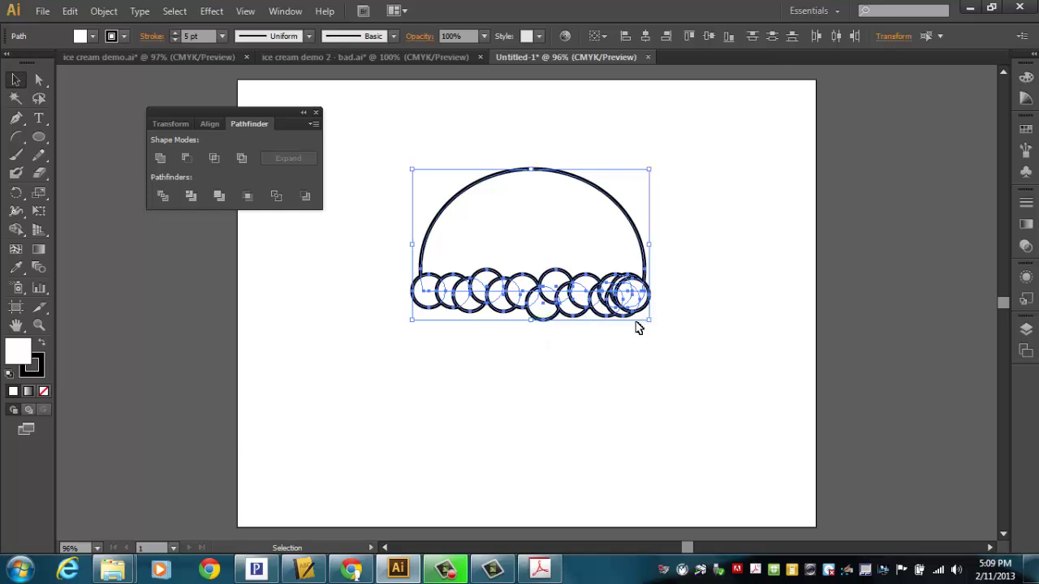
Unite the dome and circles into one scalloped scoop and fill it with a brown swatch.
{"action": "left_click", "coordinate": [162, 161]}
{"action": "left_click", "coordinate": [582, 370]}
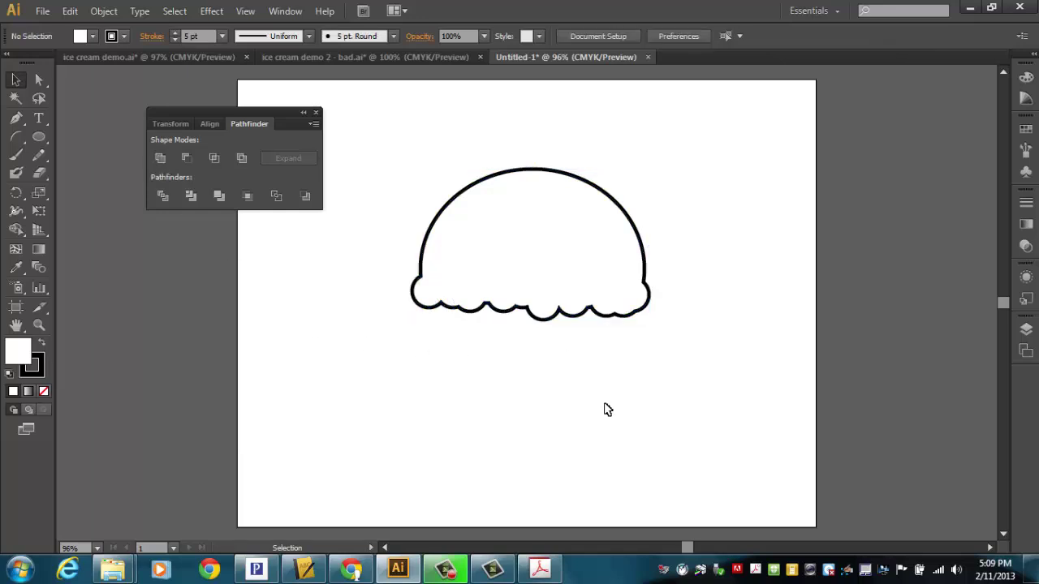
{"action": "left_click", "coordinate": [520, 228]}
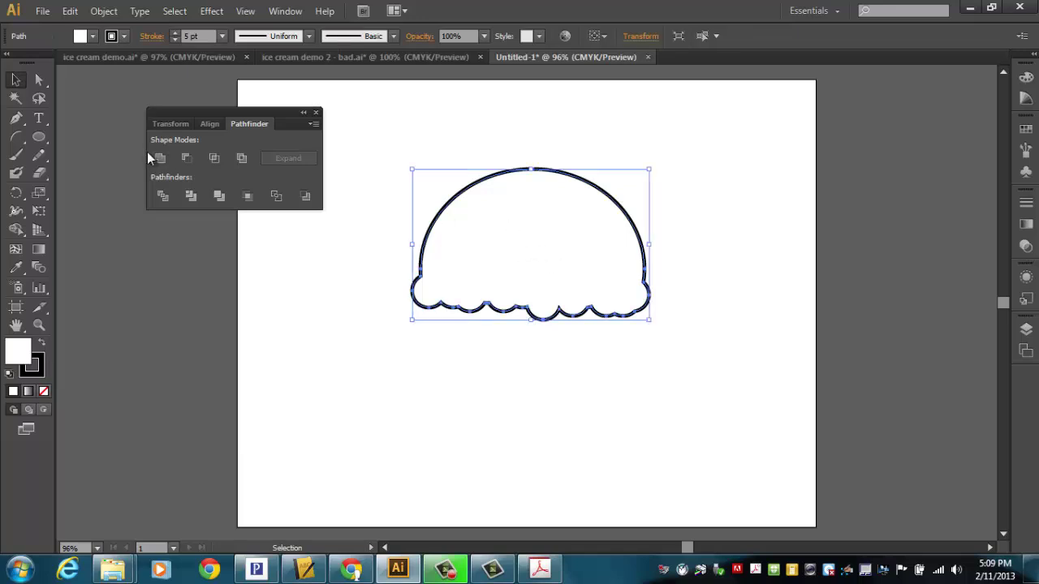
{"action": "left_click", "coordinate": [93, 36]}
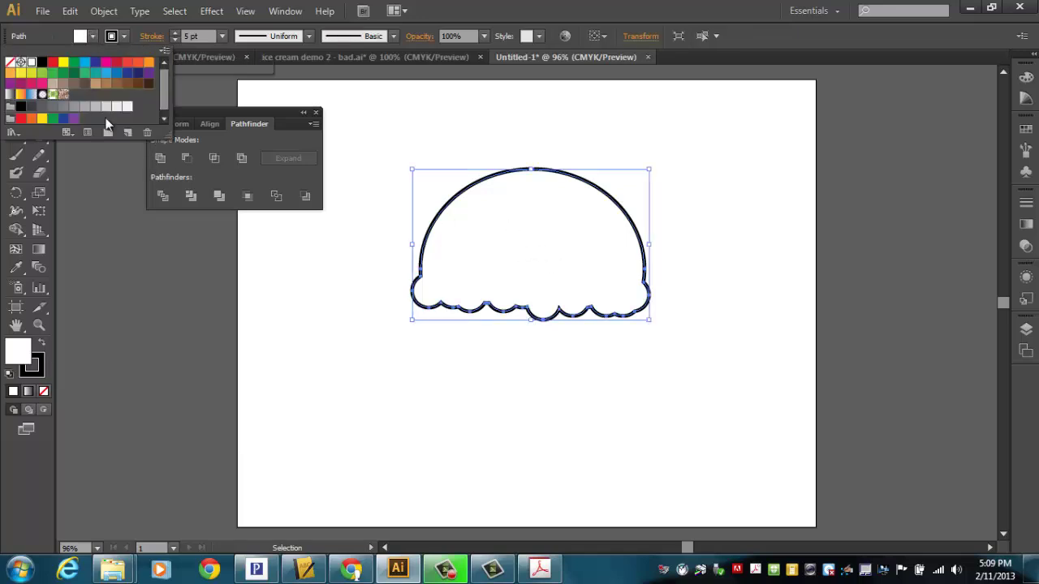
{"action": "left_click", "coordinate": [138, 83]}
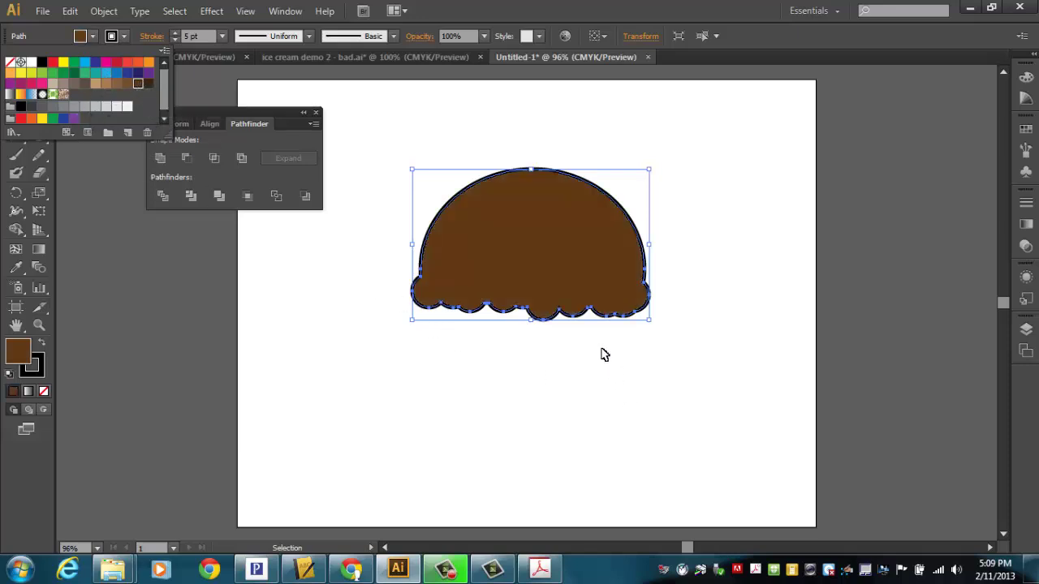
{"action": "left_click", "coordinate": [547, 323]}
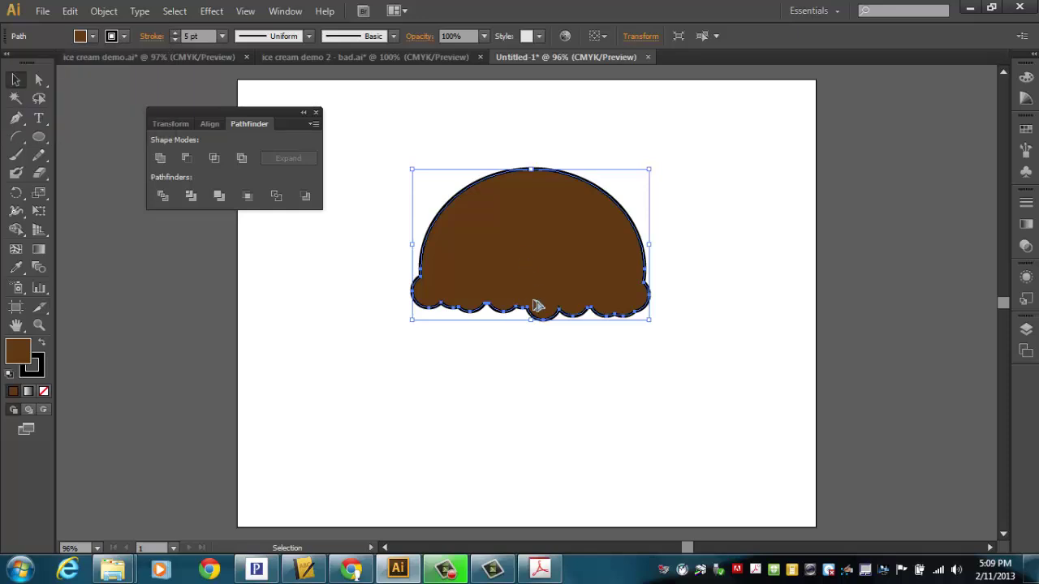
Duplicate the brown scoop and arrange three copies in a vertical stack.
{"action": "left_click_drag", "start_coordinate": [547, 292], "coordinate": [555, 464]}
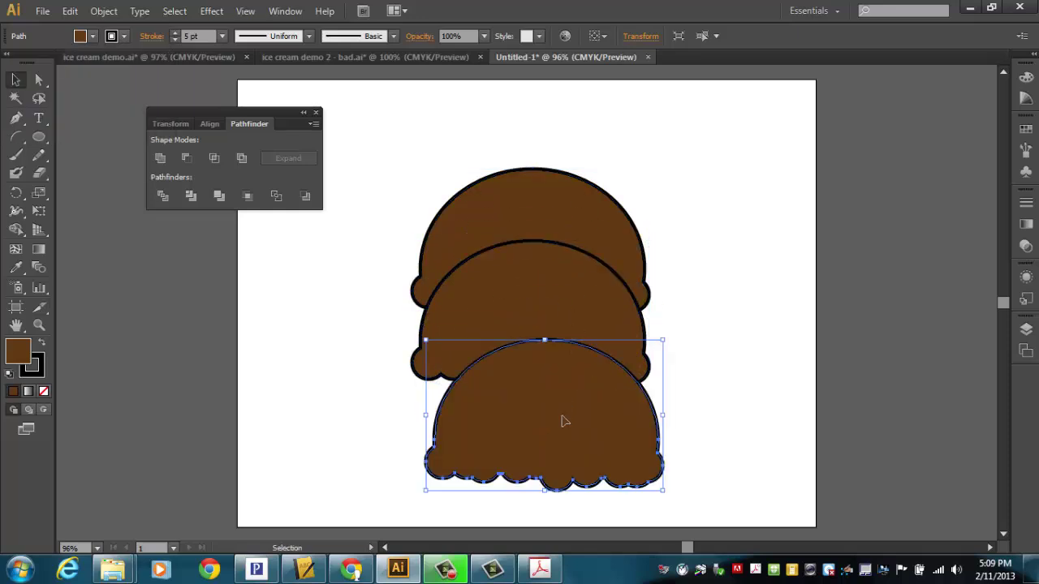
{"action": "left_click_drag", "start_coordinate": [566, 418], "coordinate": [552, 166]}
{"action": "left_click_drag", "start_coordinate": [552, 267], "coordinate": [503, 410]}
{"action": "left_click_drag", "start_coordinate": [662, 296], "coordinate": [534, 297]}
{"action": "left_click_drag", "start_coordinate": [525, 414], "coordinate": [597, 288]}
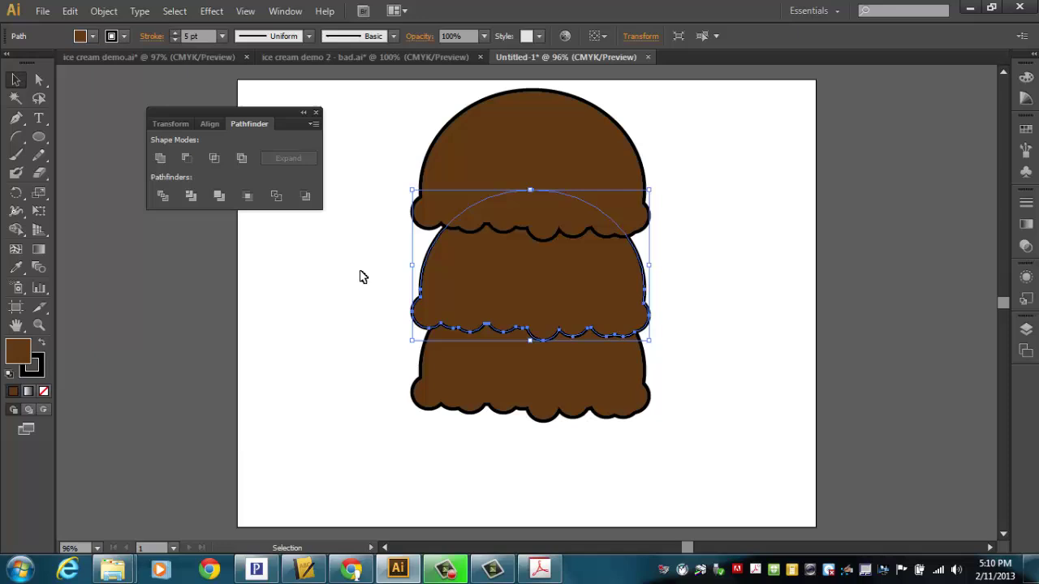
Fill the middle scoop light tan and the bottom scoop magenta pink.
{"action": "left_click", "coordinate": [86, 35]}
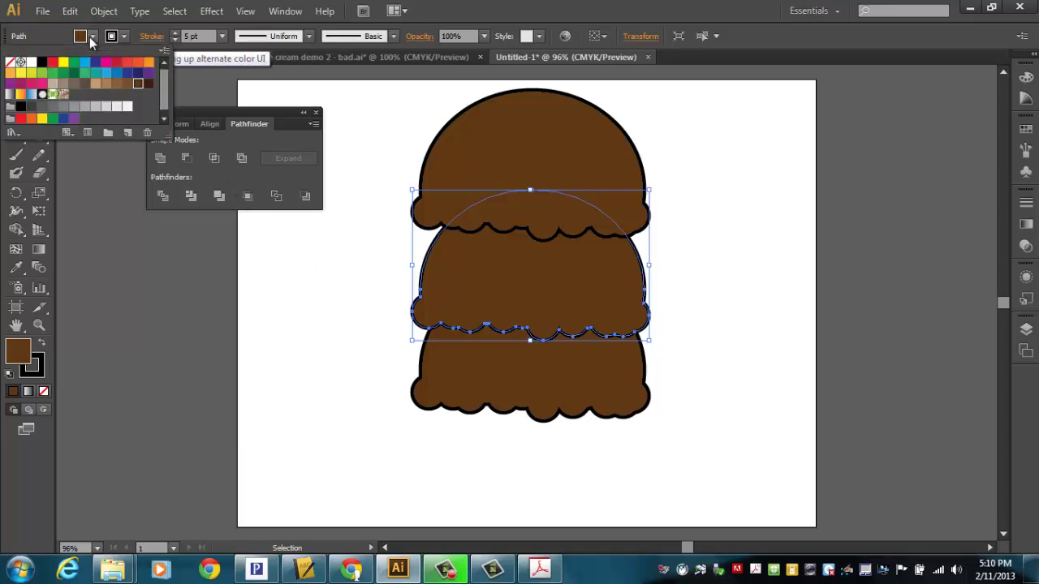
{"action": "left_click", "coordinate": [91, 86]}
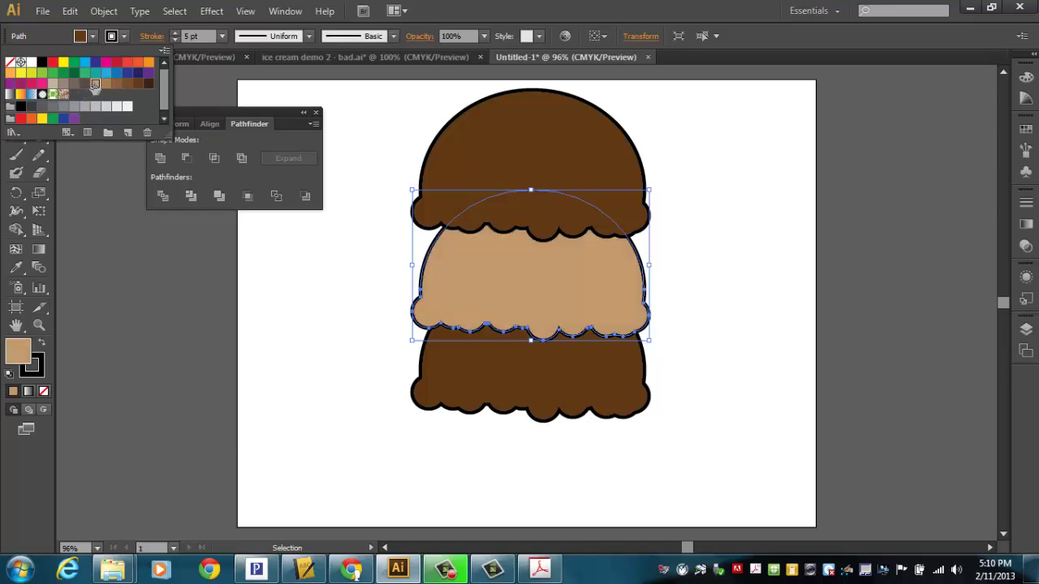
{"action": "left_click", "coordinate": [600, 398]}
{"action": "left_click", "coordinate": [598, 398]}
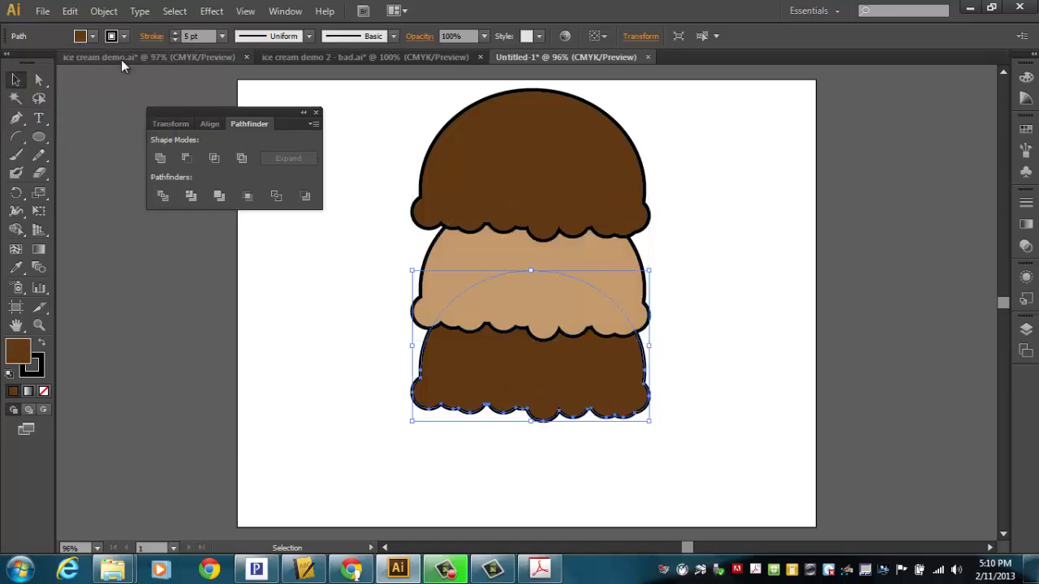
{"action": "left_click", "coordinate": [86, 36]}
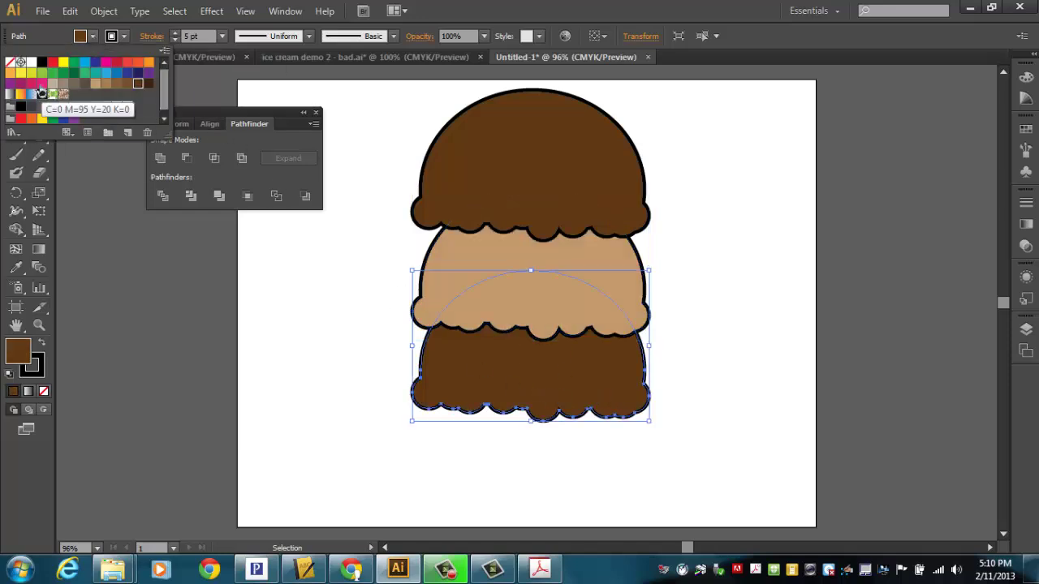
{"action": "left_click", "coordinate": [106, 64]}
{"action": "left_click", "coordinate": [714, 383]}
{"action": "left_click", "coordinate": [754, 410]}
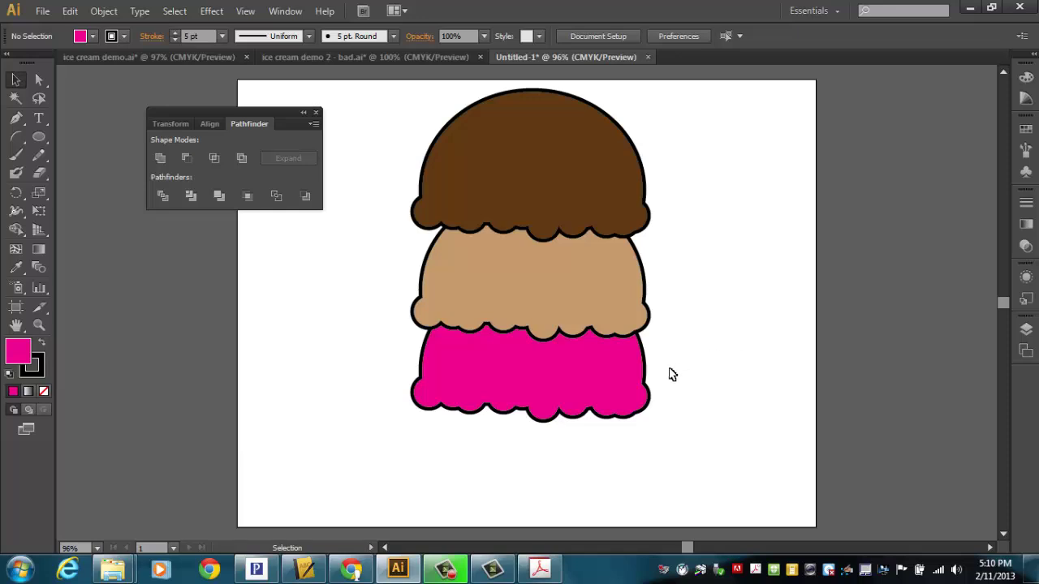
Lower the top brown scoop onto the tan one, then switch to the ice cream demo.ai document.
{"action": "left_click_drag", "start_coordinate": [543, 187], "coordinate": [549, 214]}
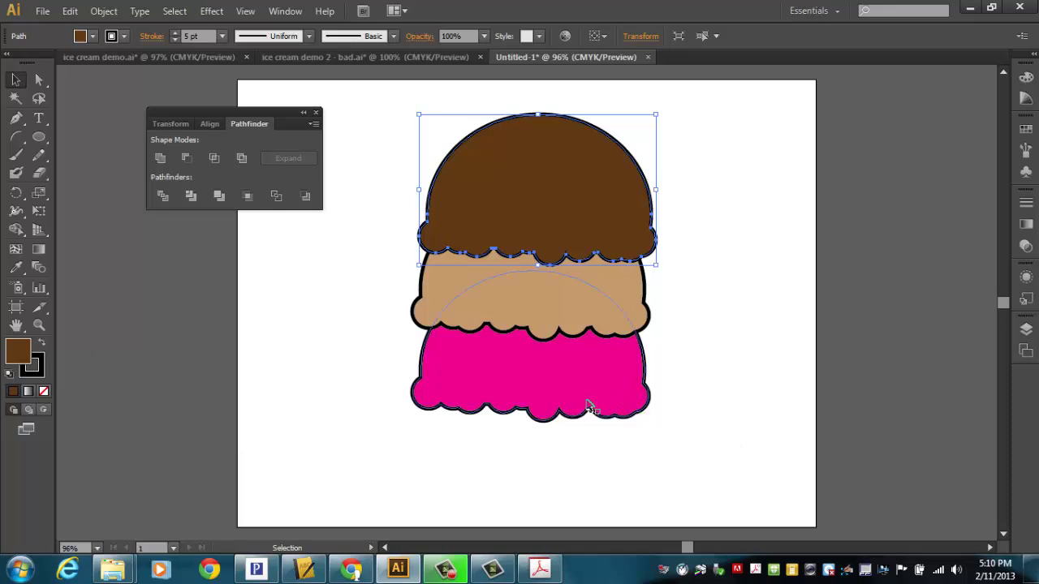
{"action": "left_click", "coordinate": [98, 59]}
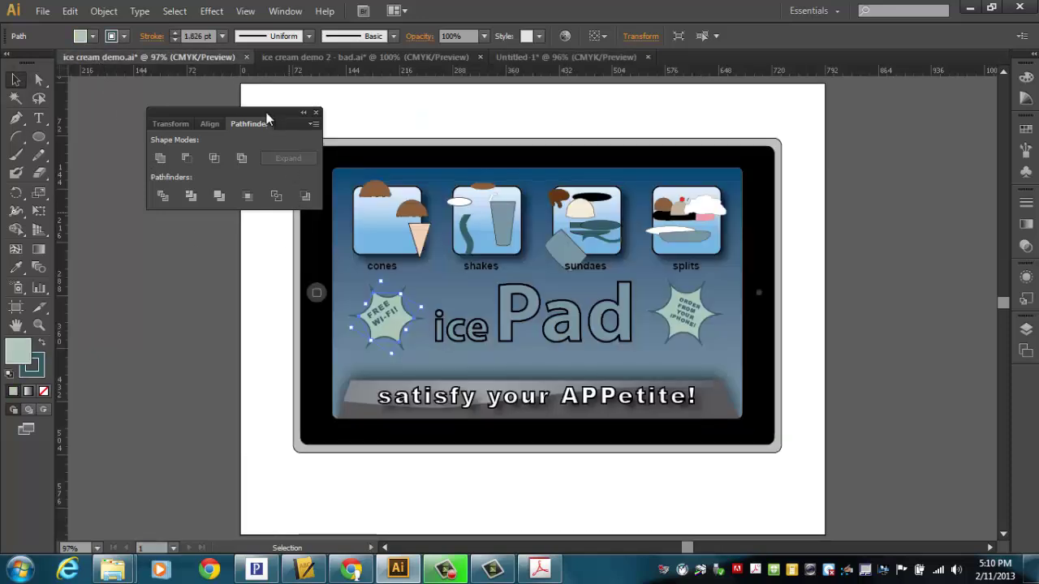
{"action": "left_click_drag", "start_coordinate": [267, 119], "coordinate": [227, 133]}
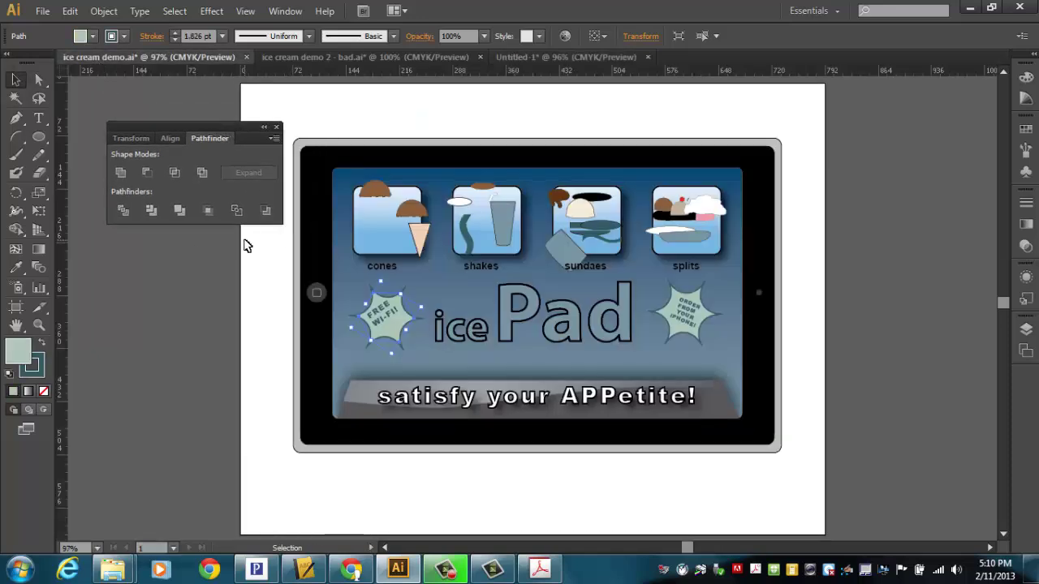